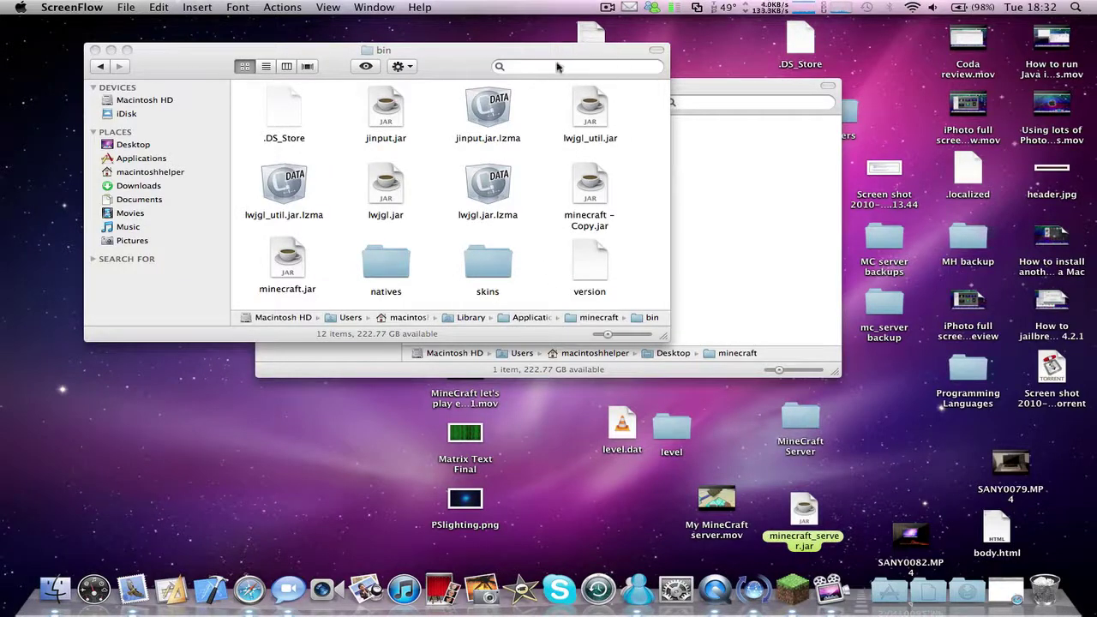
Bring the bin folder forward, check minecraft.jar's actions and rearrange the Finder windows
left_click(550, 50)
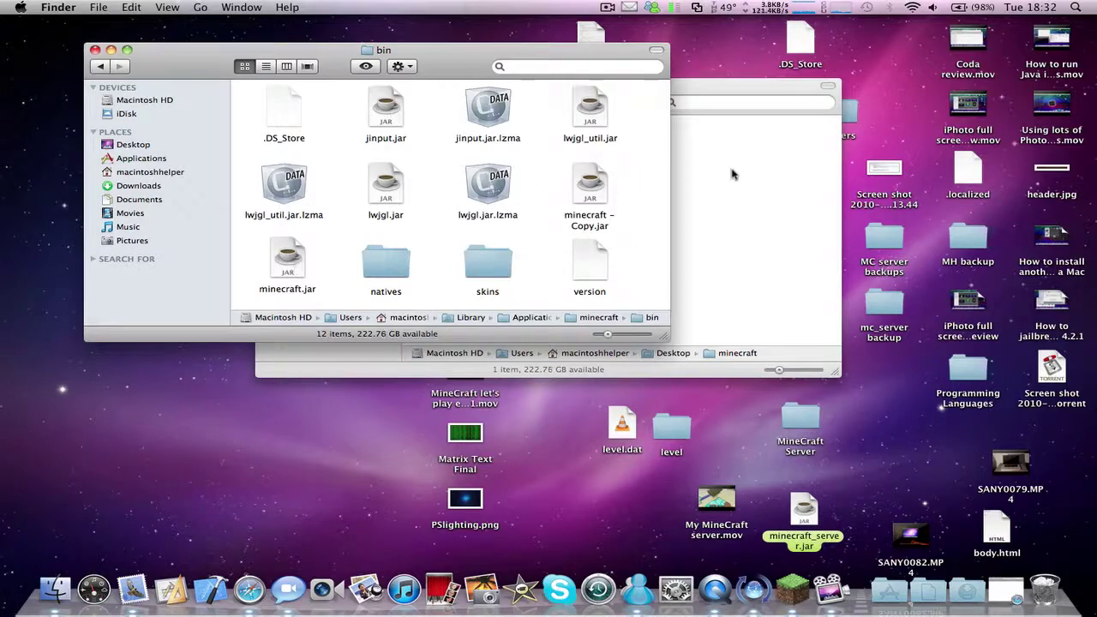
left_click(591, 66)
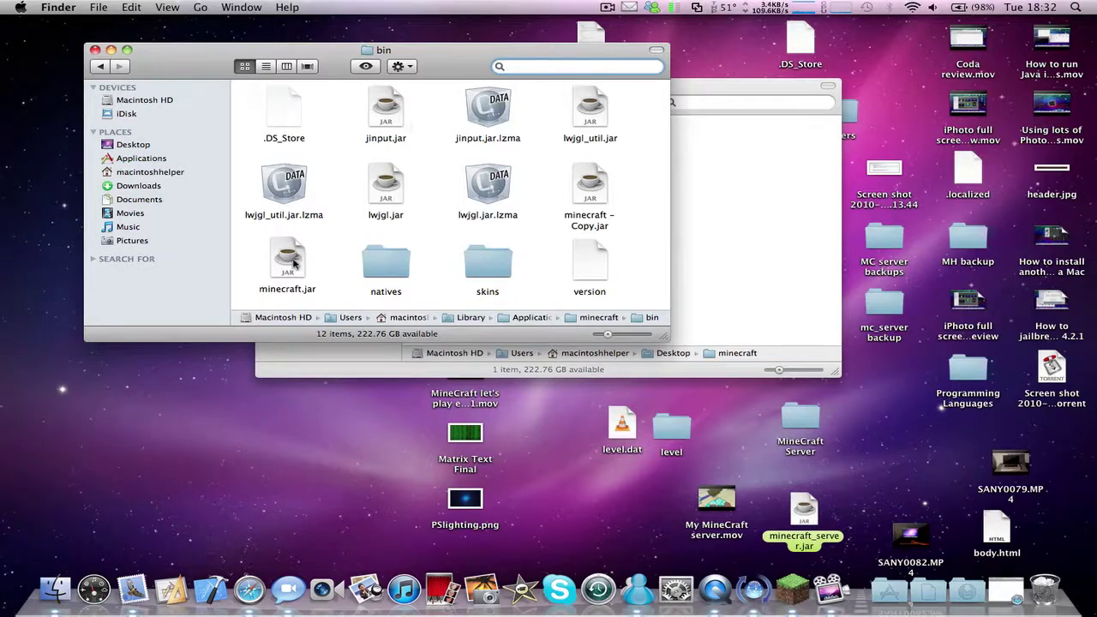
left_click_drag(346, 271, 334, 146)
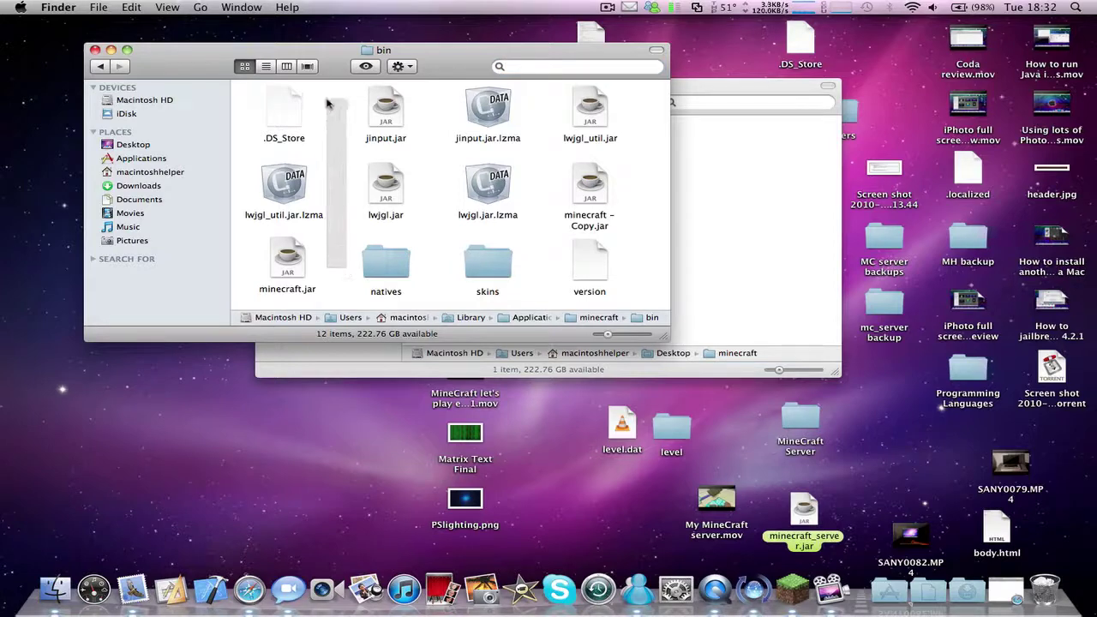
mouse_move(334, 146)
left_mouse_down()
mouse_move(330, 70)
mouse_move(327, 127)
left_mouse_up()
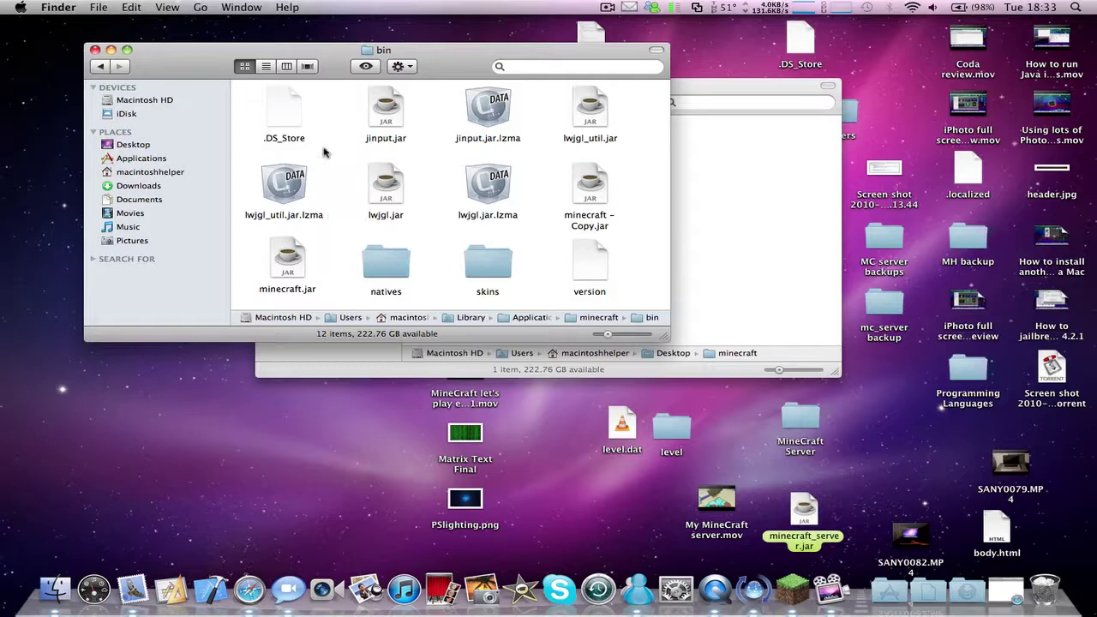
left_click(288, 262)
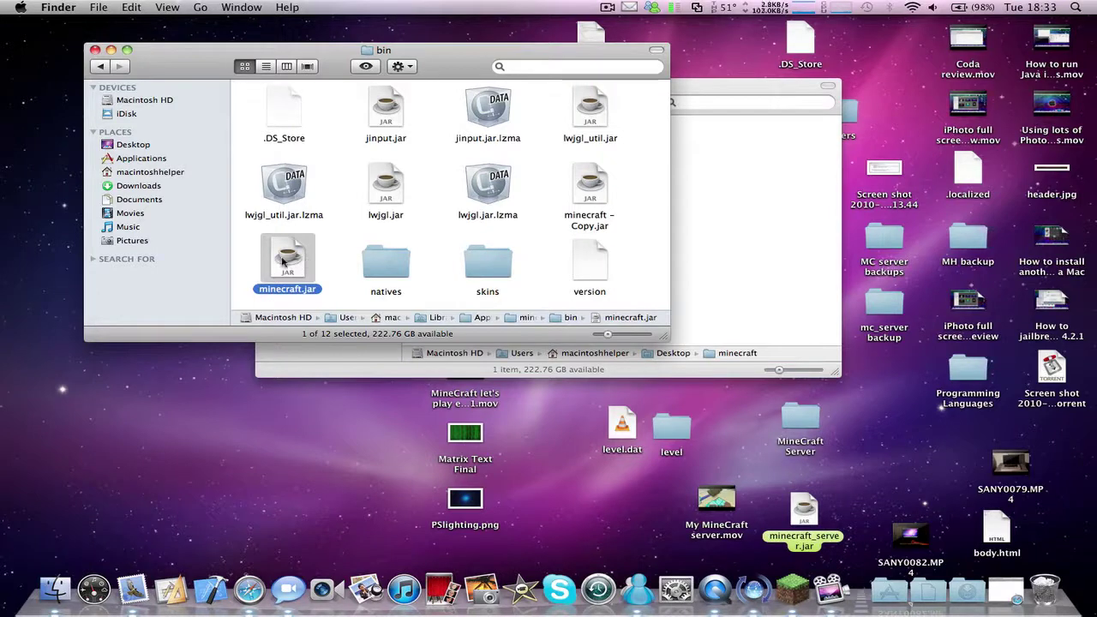
right_click(282, 261)
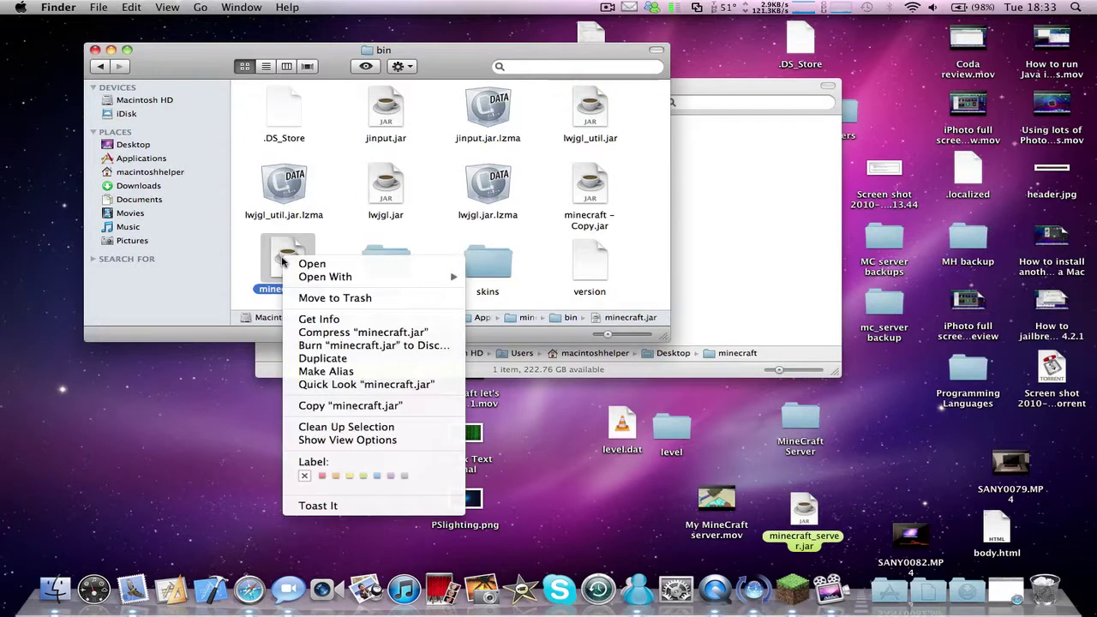
left_click(347, 218)
left_click(345, 251)
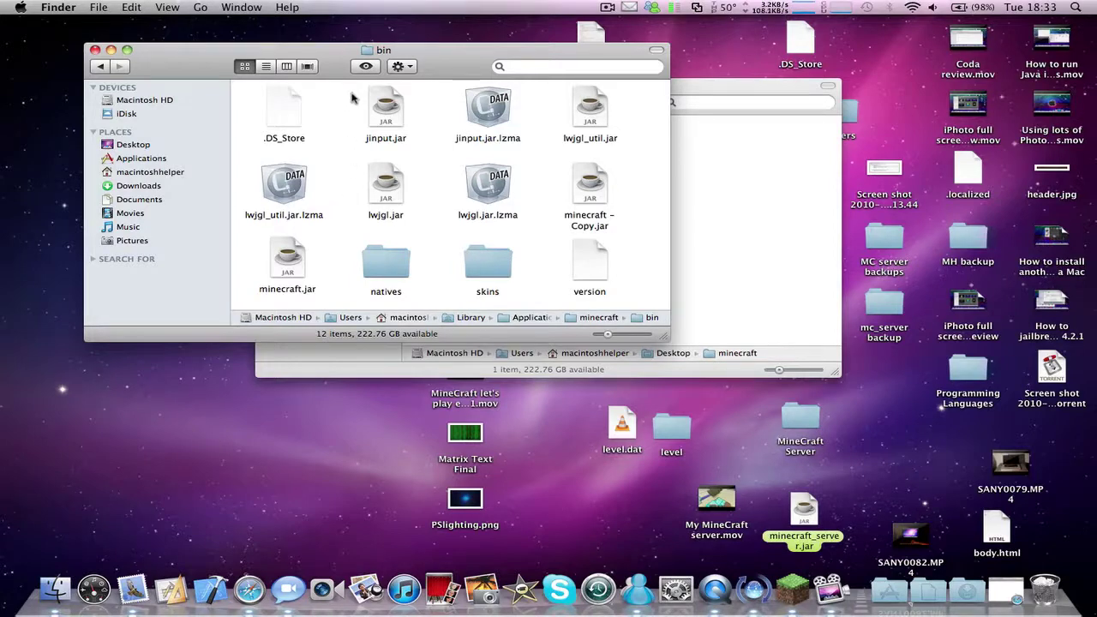
left_click_drag(351, 93, 327, 276)
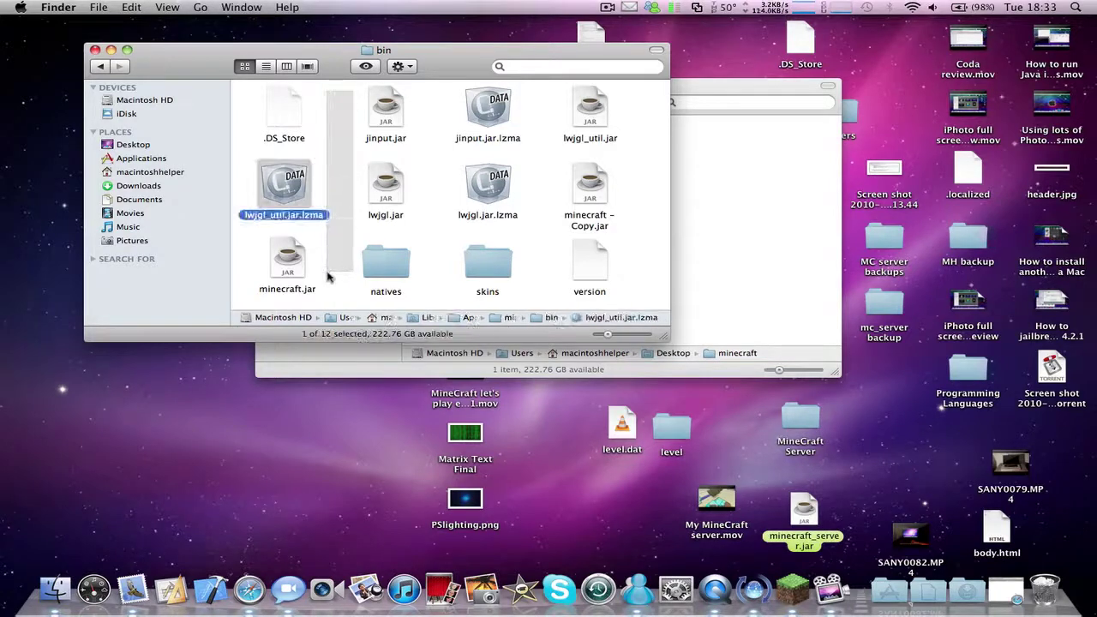
left_click_drag(327, 276, 335, 283)
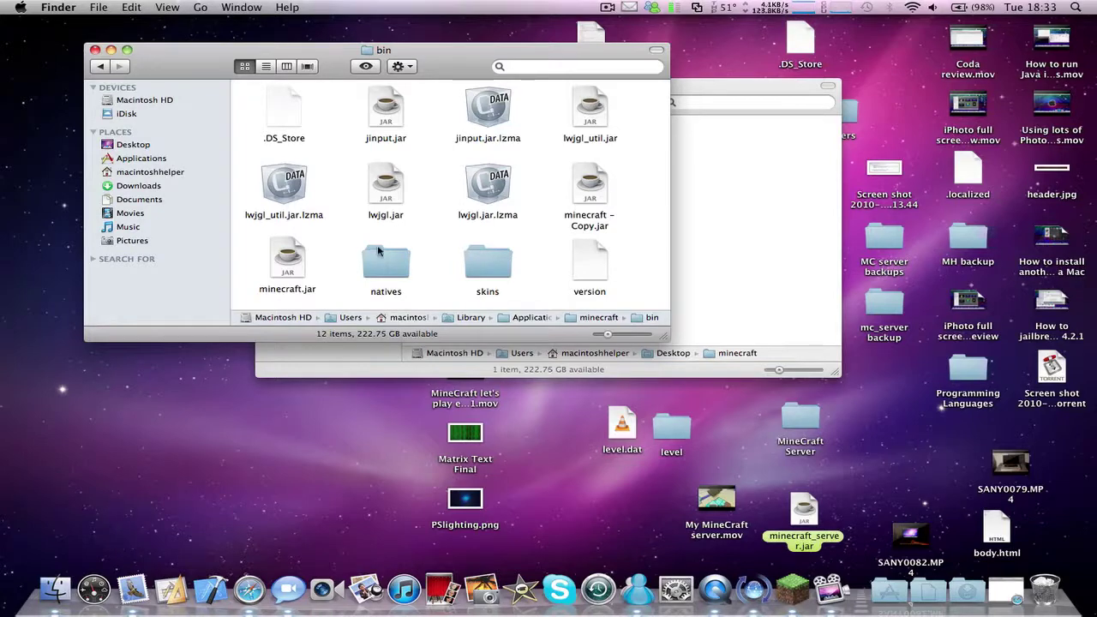
Open minecraft.jar with Pacifist and move the shareware reminder to the top of the screen
right_click(291, 254)
mouse_move(383, 268)
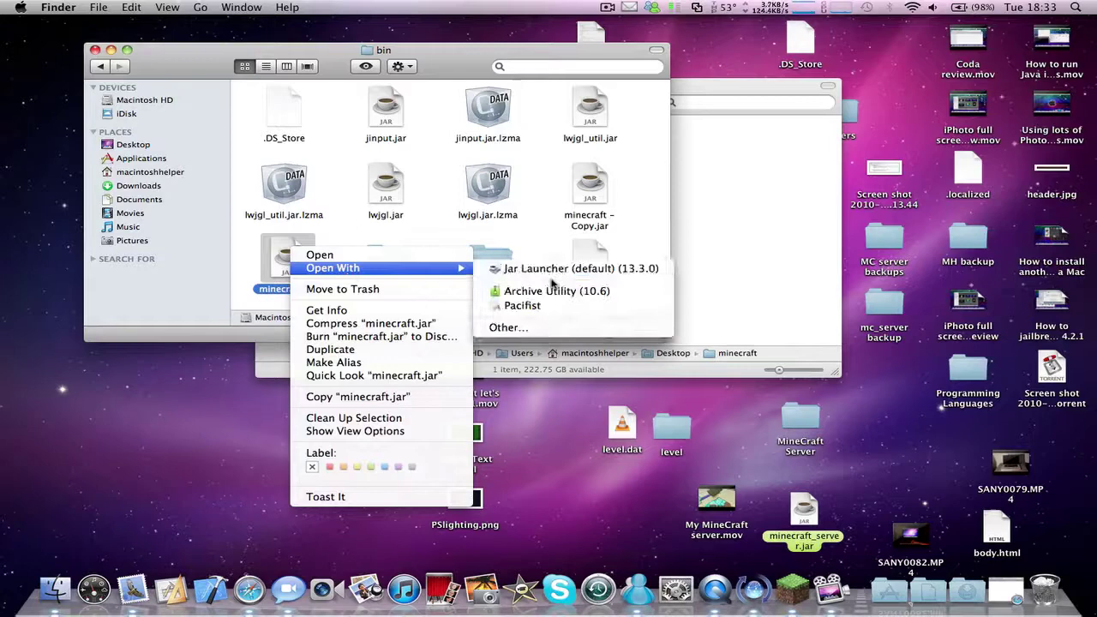
left_click(539, 307)
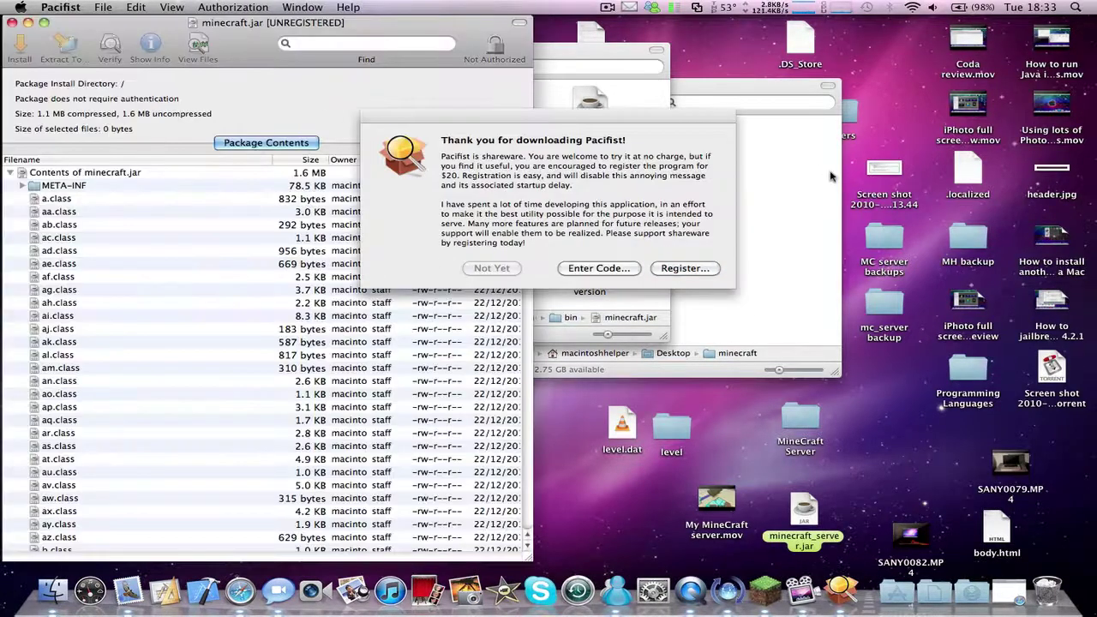
left_click_drag(549, 117, 528, 27)
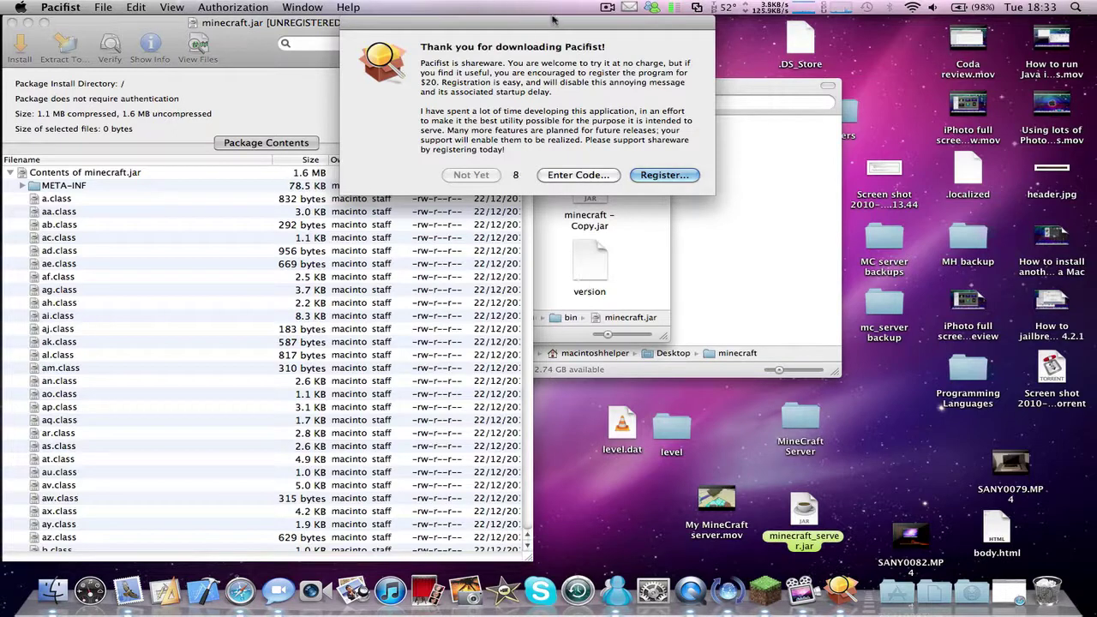
left_click_drag(553, 26, 549, 26)
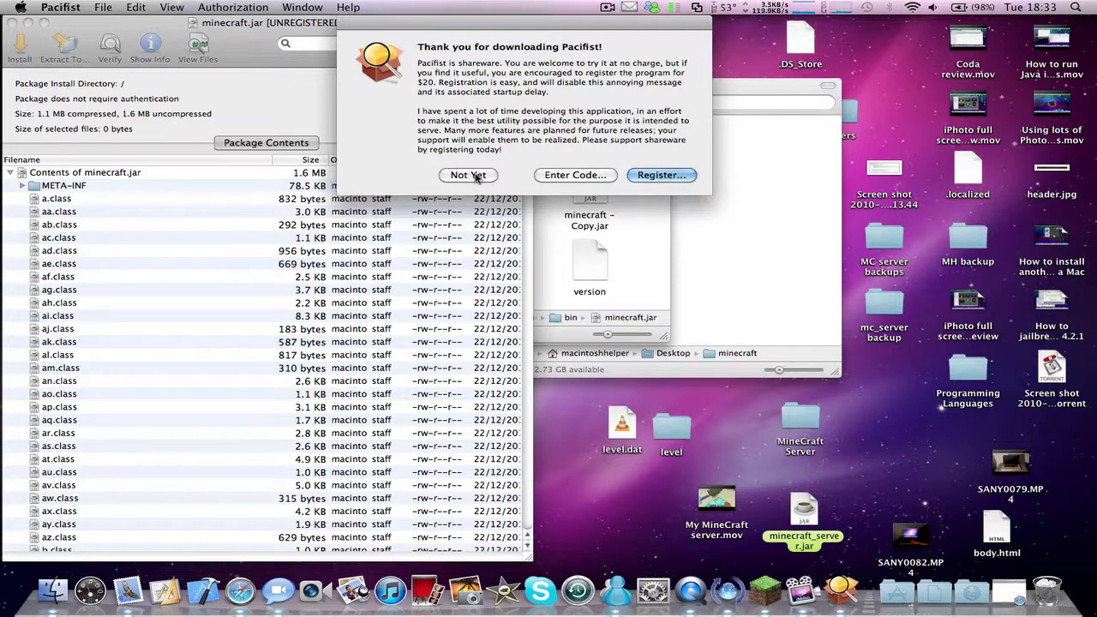
Dismiss Pacifist's startup notices and select every jar entry except the top Contents row
left_click(465, 176)
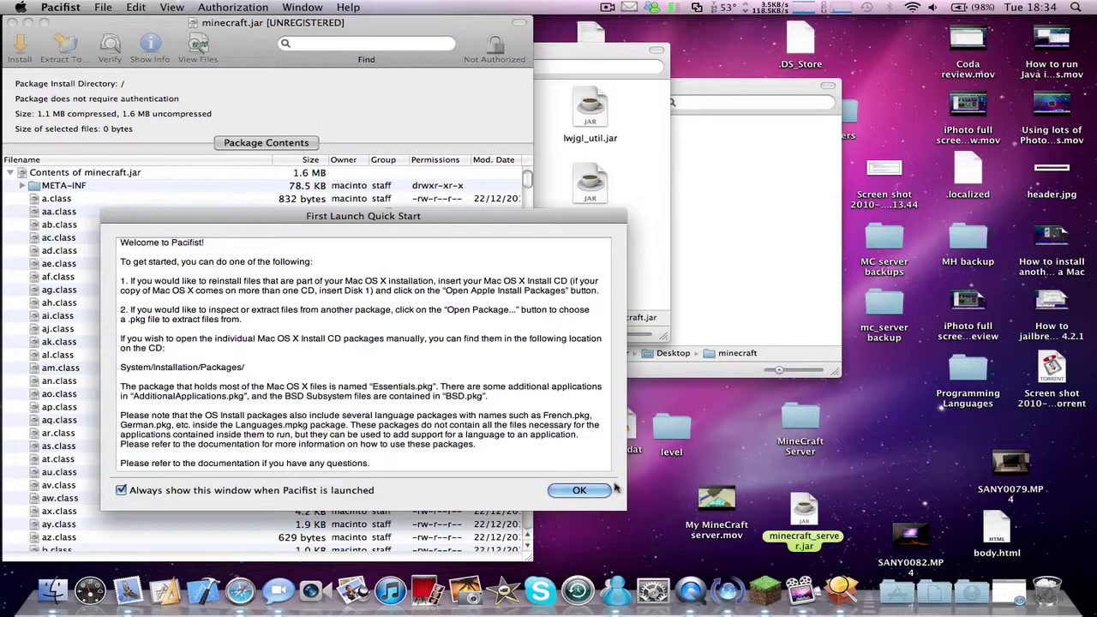
left_click(583, 490)
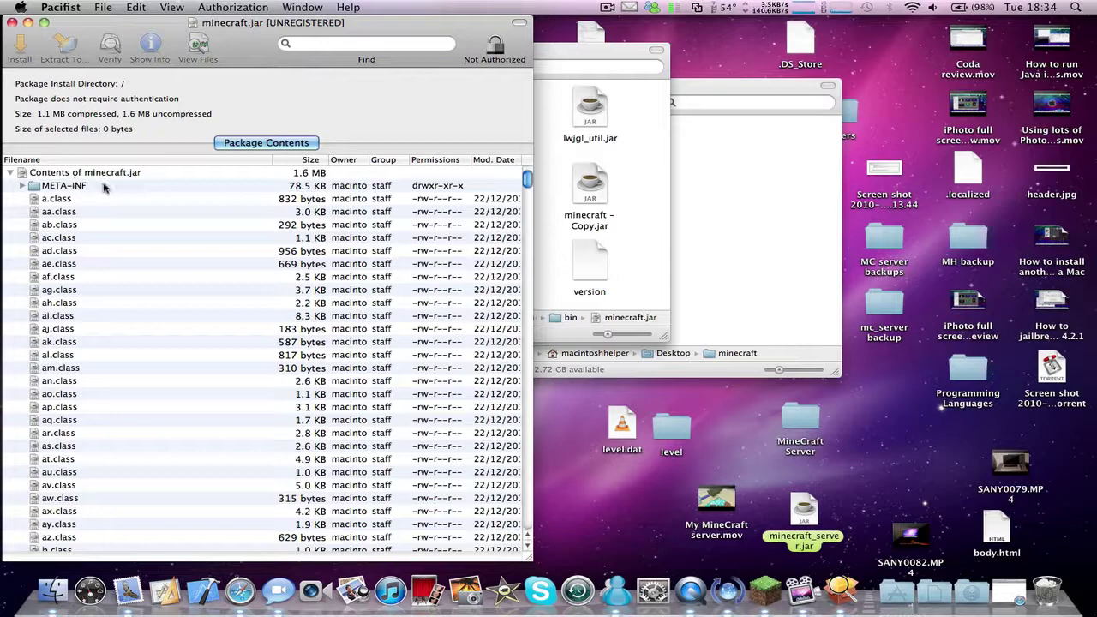
key("super+a")
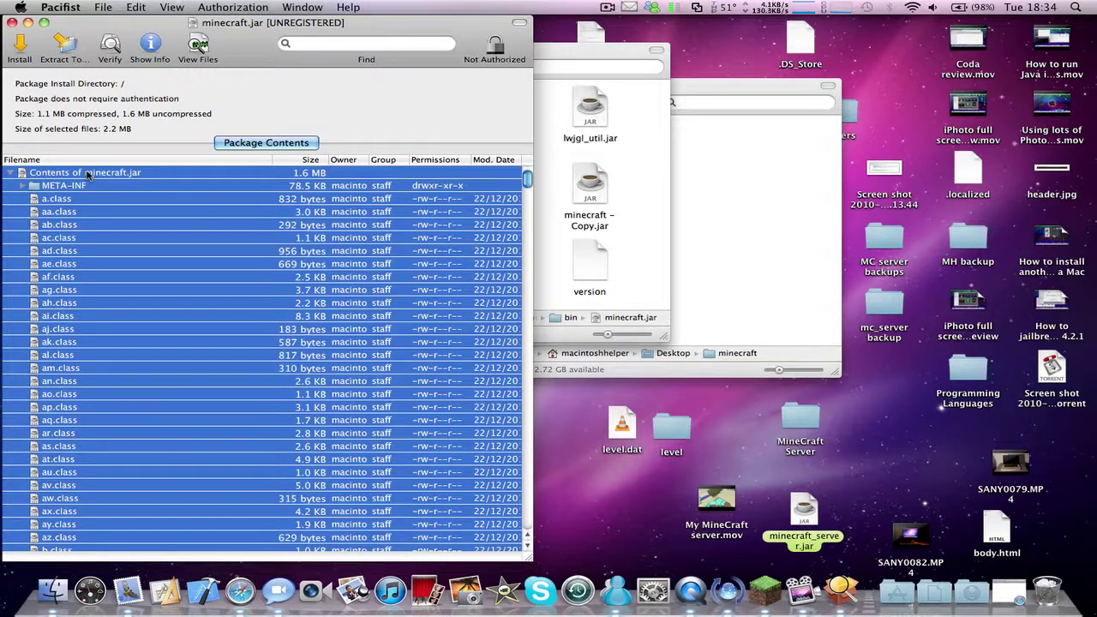
left_click(87, 174, "super")
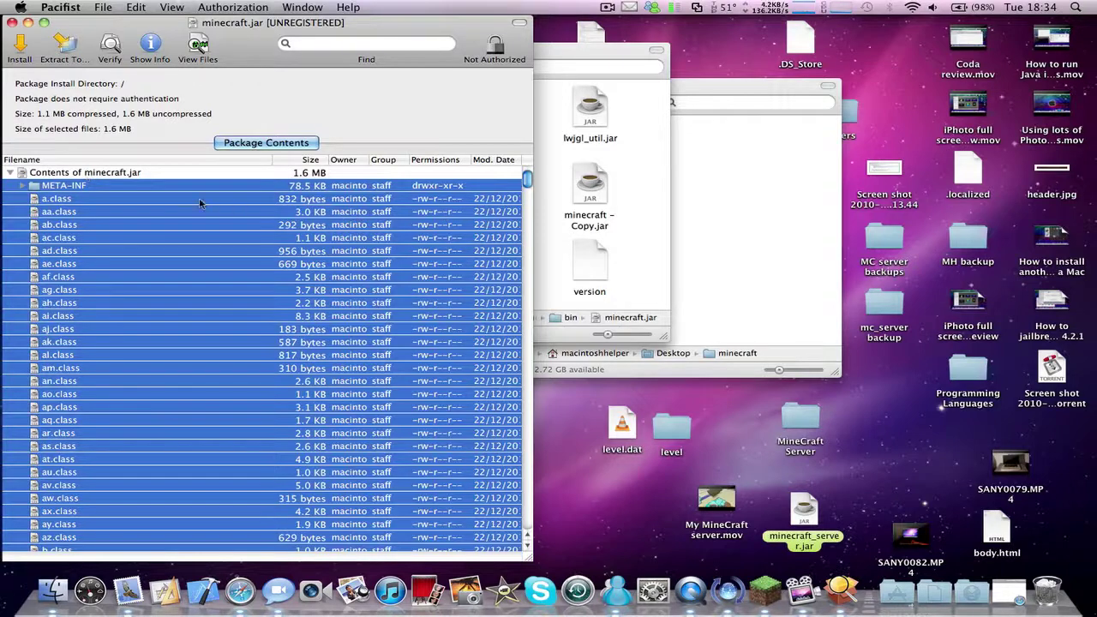
left_click(591, 195)
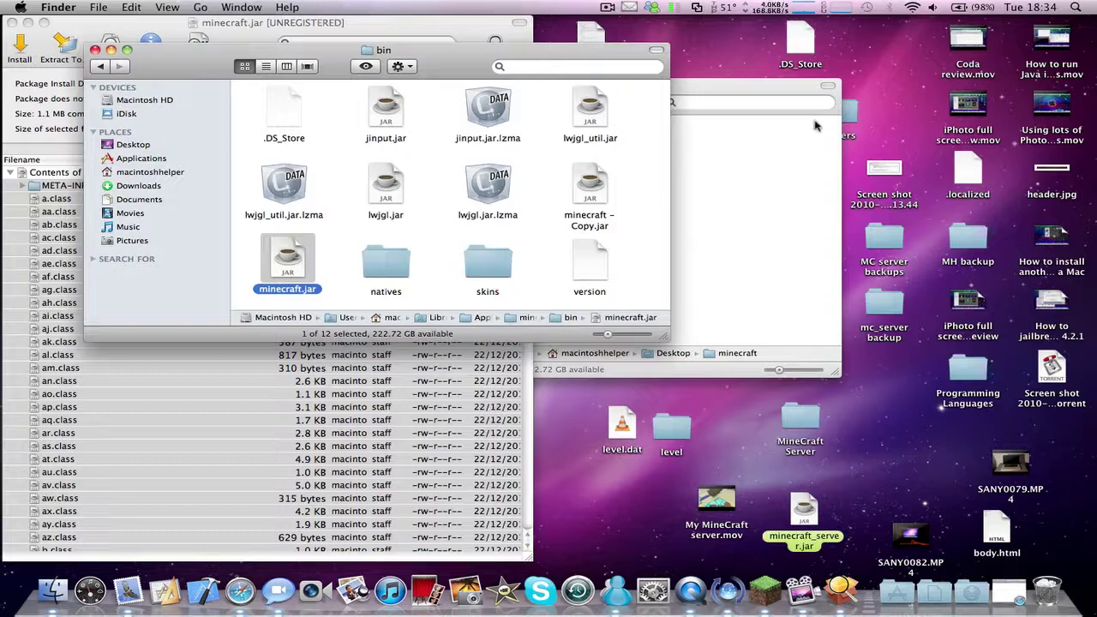
Create an empty subfolder named 'minecraft' inside the Desktop minecraft folder
left_click(815, 126)
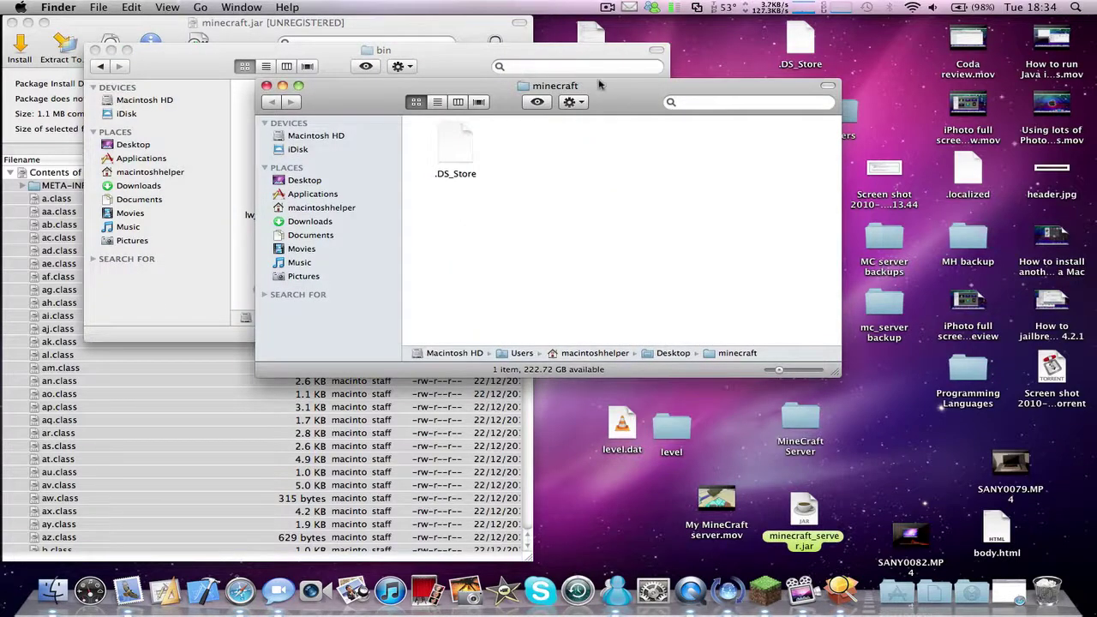
left_click_drag(600, 84, 704, 79)
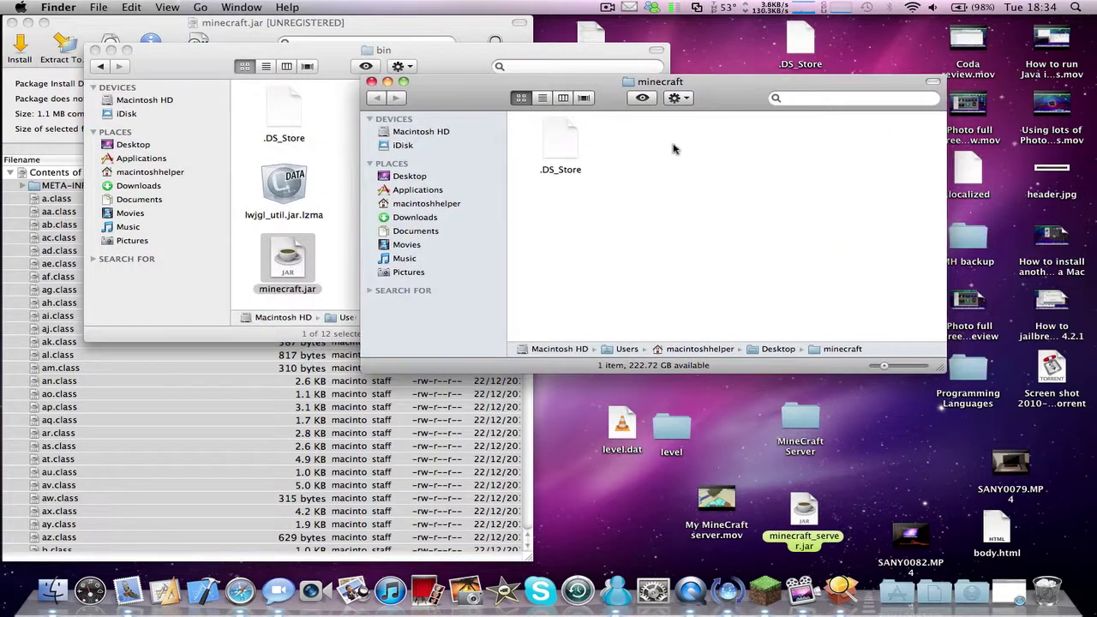
key("cmd+shift+n")
key("super+shift+n")
type("mine")
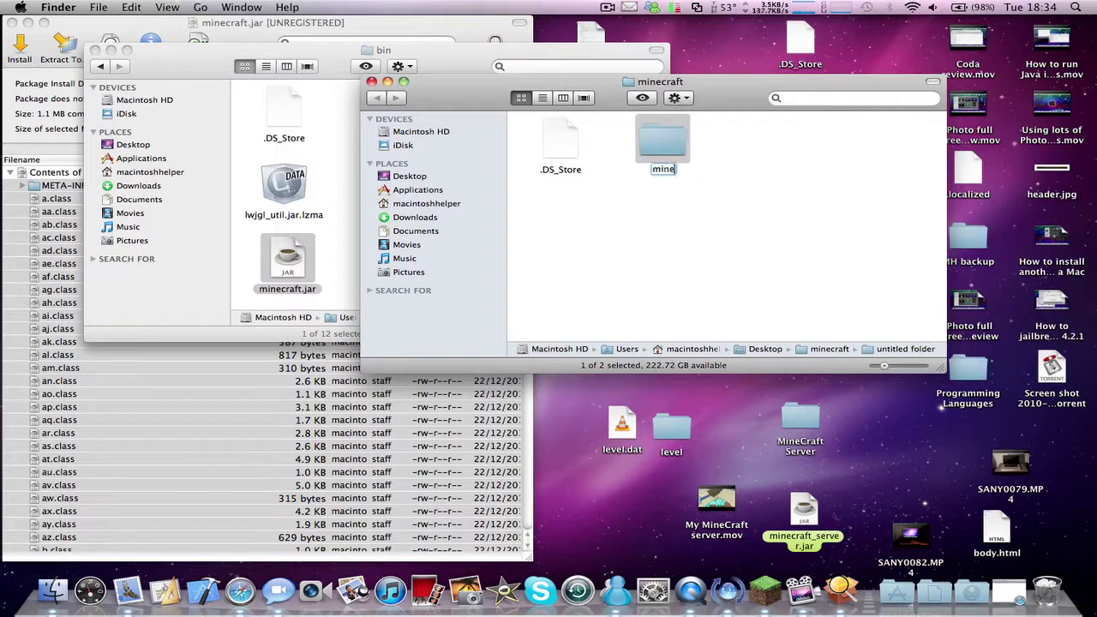
type("craft")
key("Return")
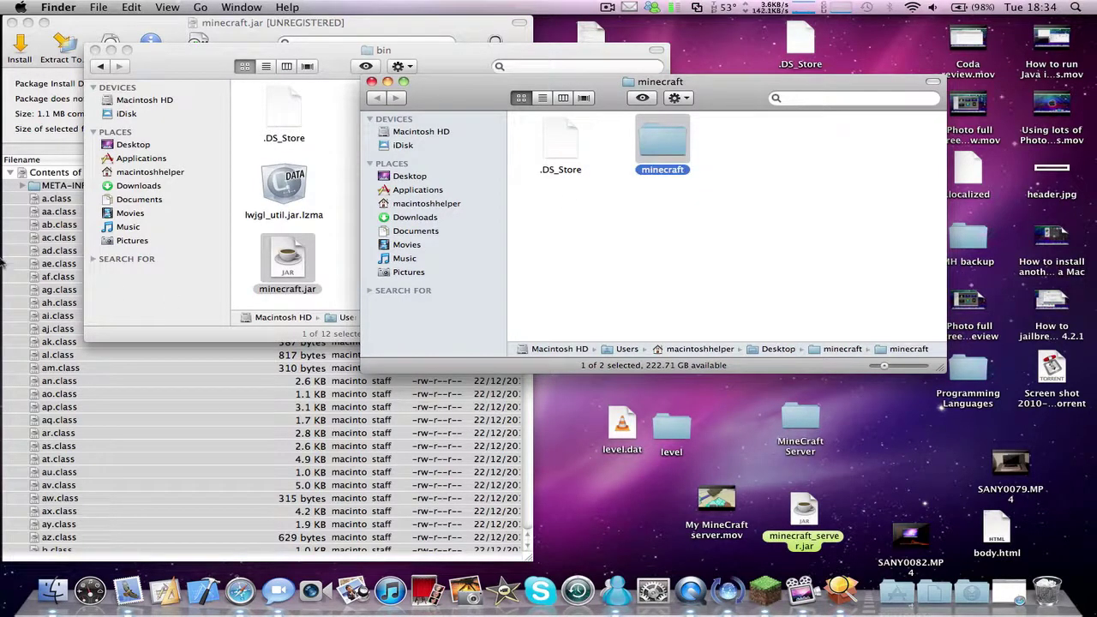
left_click(3, 263)
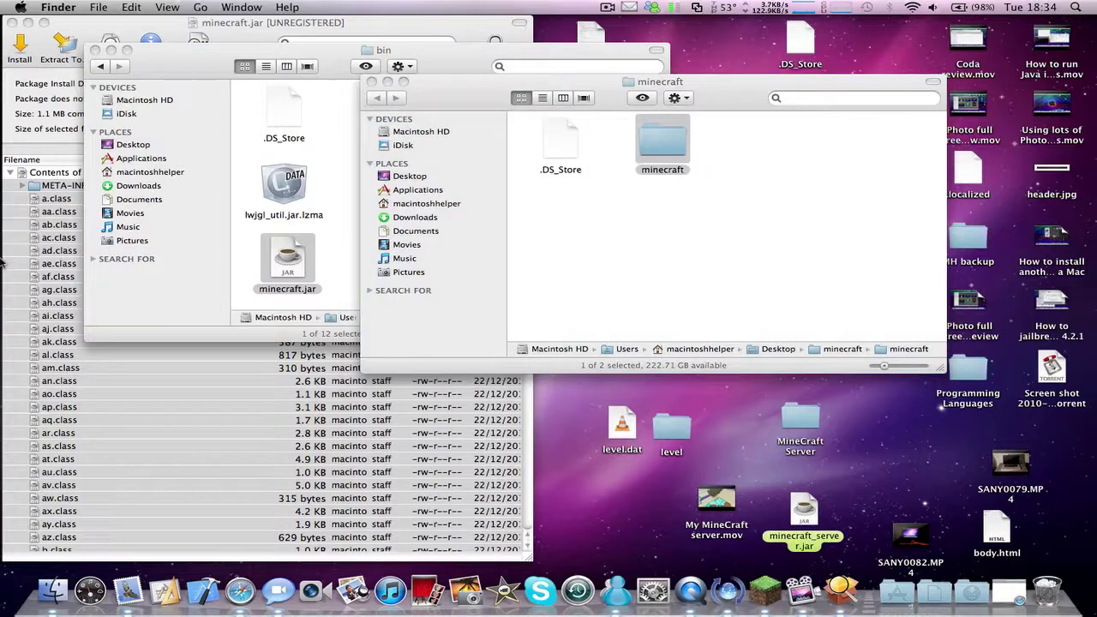
left_click(268, 26)
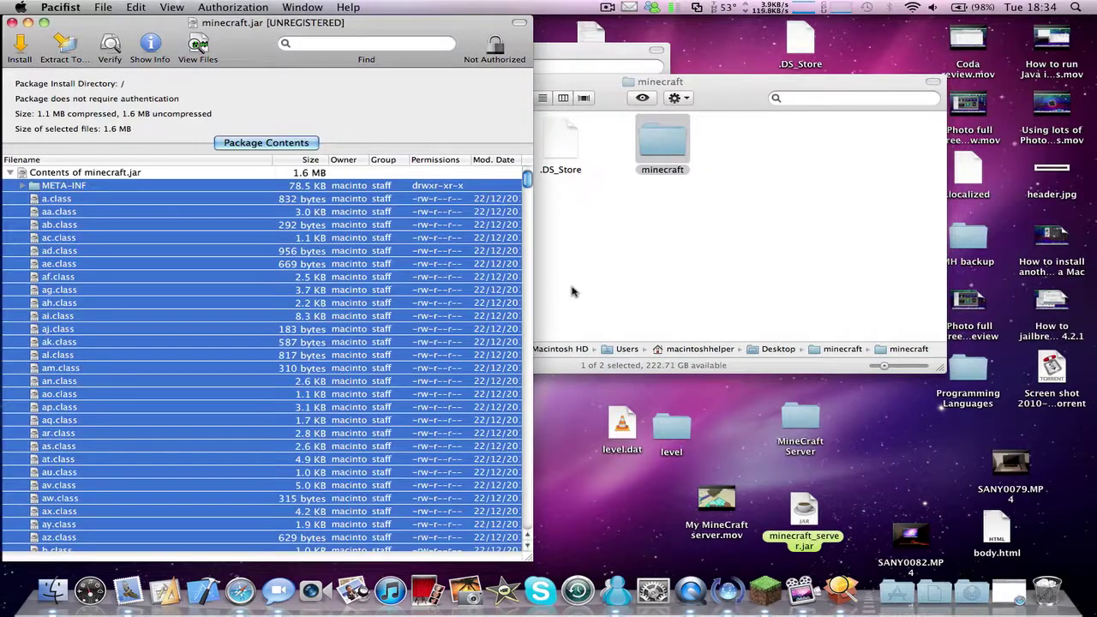
Drag the selected jar contents from Pacifist into the new minecraft subfolder and review the 493 extracted items
left_click_drag(86, 216, 665, 148)
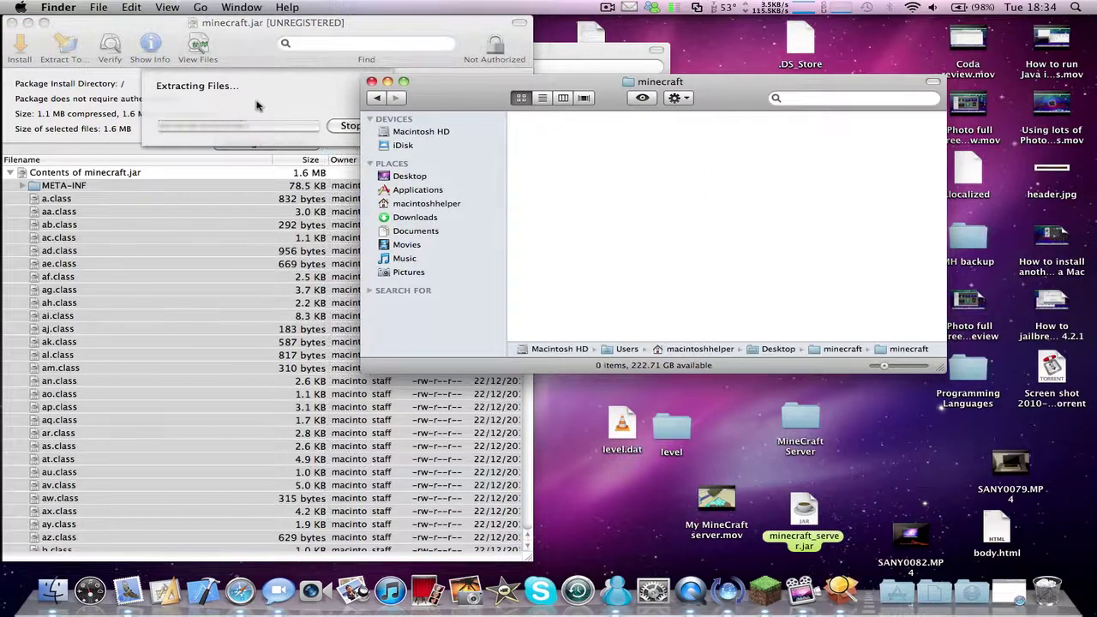
left_click(257, 104)
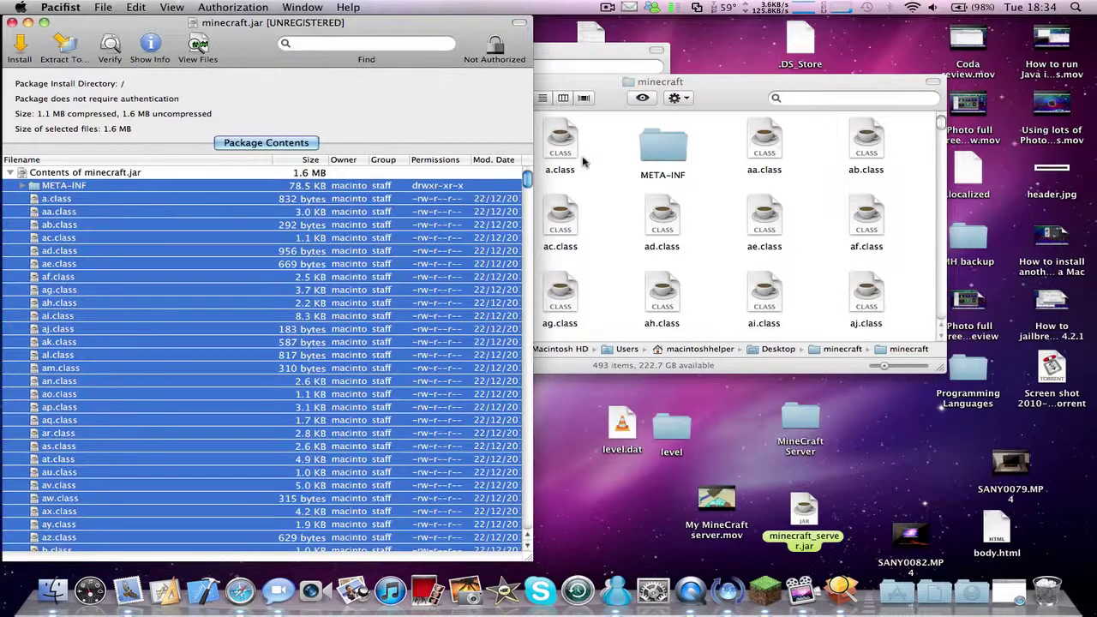
left_click(606, 174)
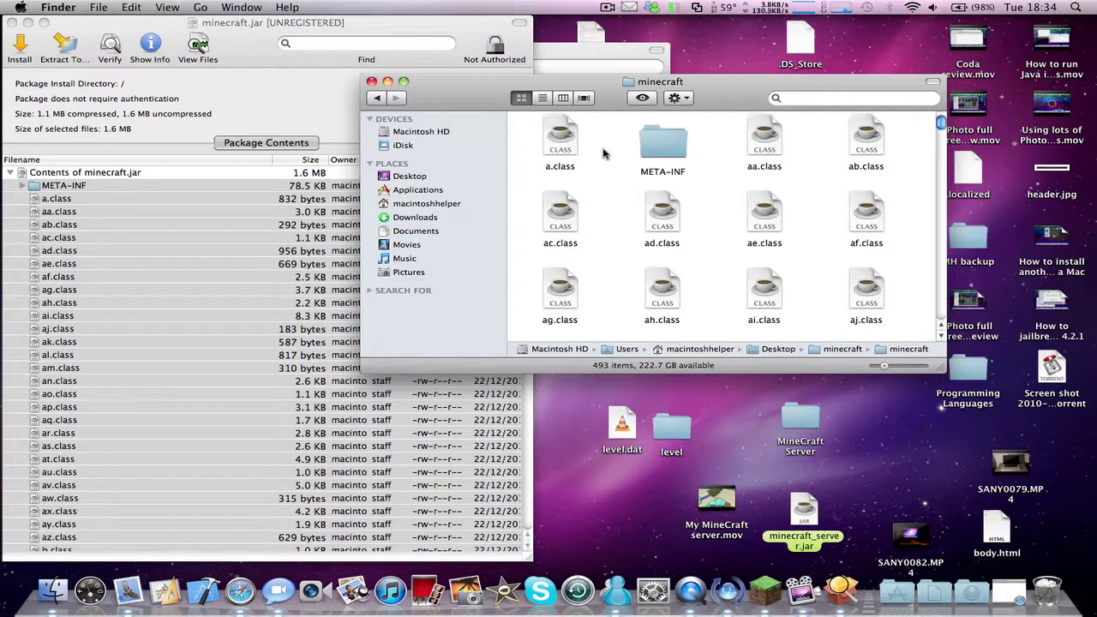
scroll(603, 153, "down", 5)
scroll(603, 153, "down", 5)
scroll(603, 152, "down", 5)
scroll(603, 153, "down", 5)
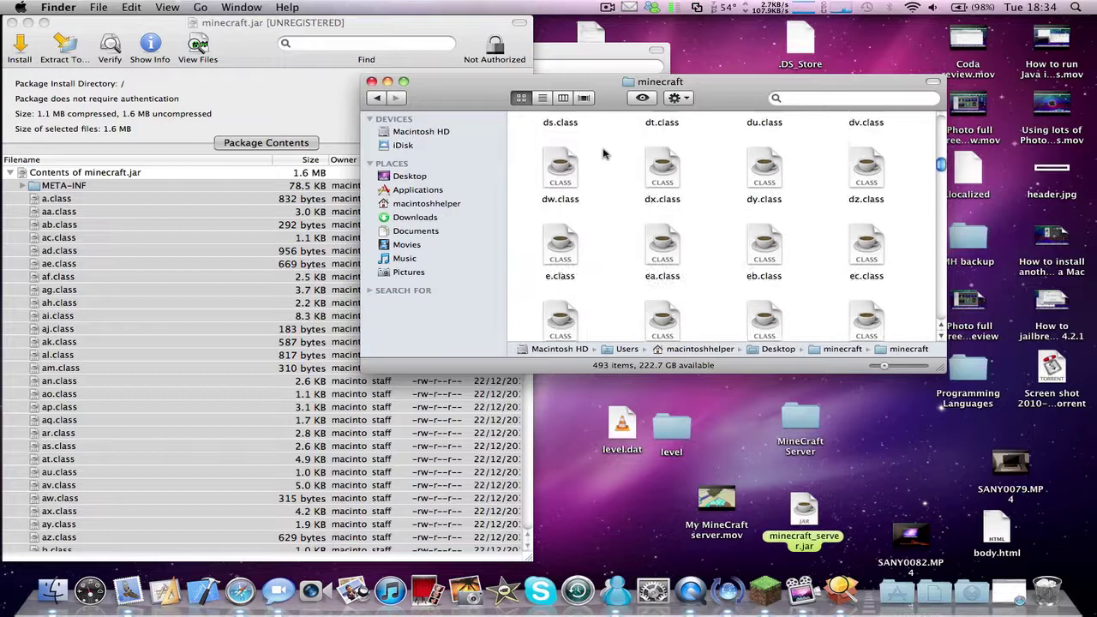
scroll(603, 153, "down", 5)
scroll(604, 152, "down", 5)
scroll(603, 153, "down", 5)
scroll(603, 152, "down", 5)
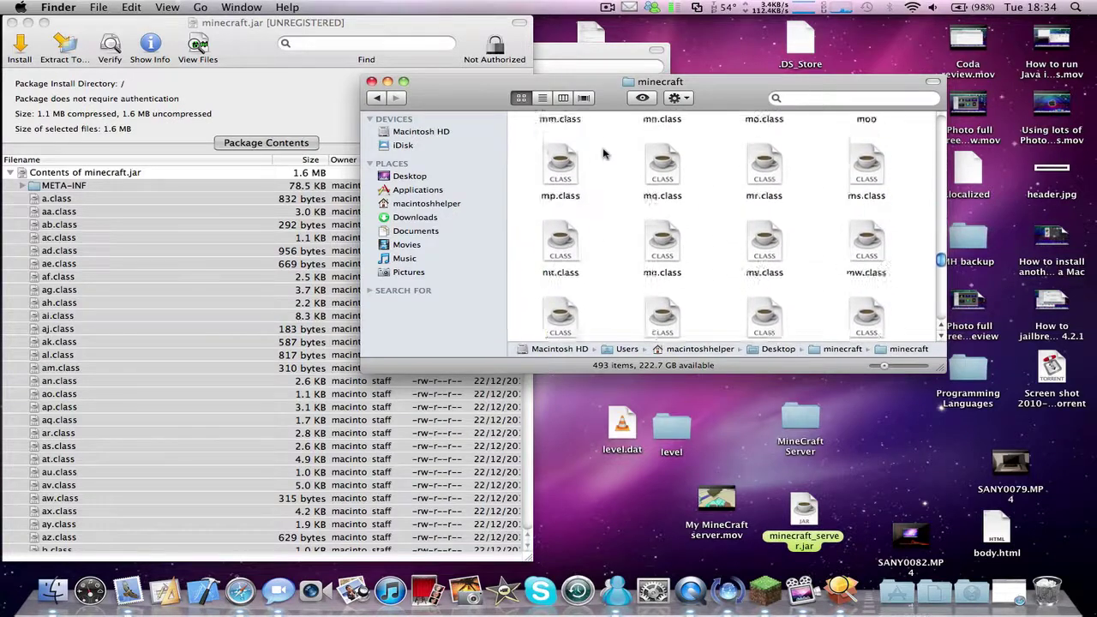
scroll(603, 153, "down", 5)
scroll(603, 153, "down", 5)
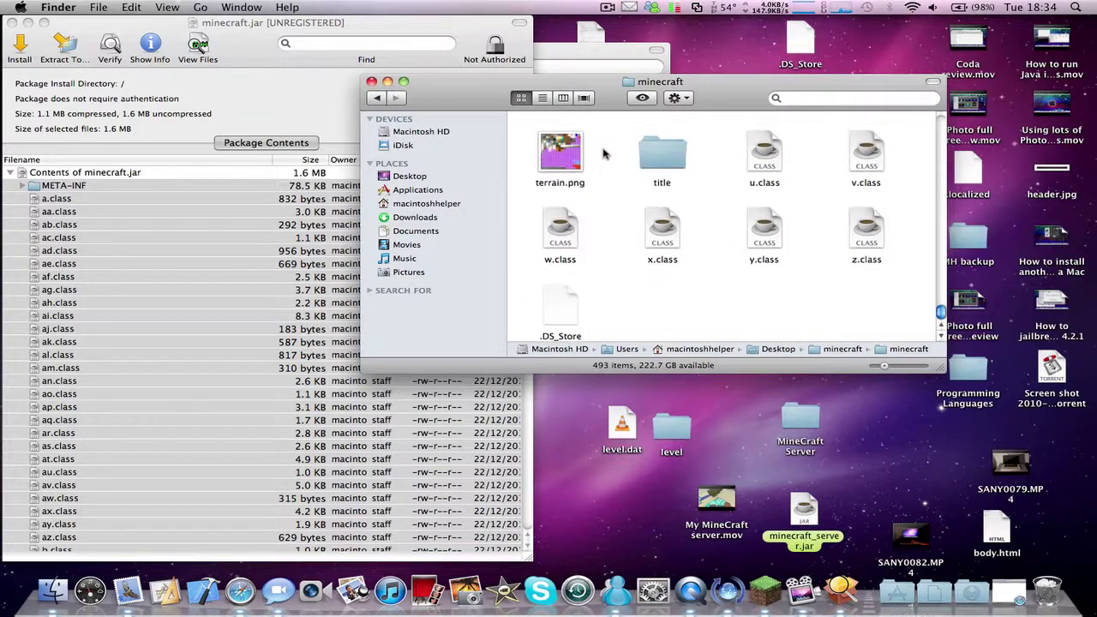
scroll(604, 152, "up", 1)
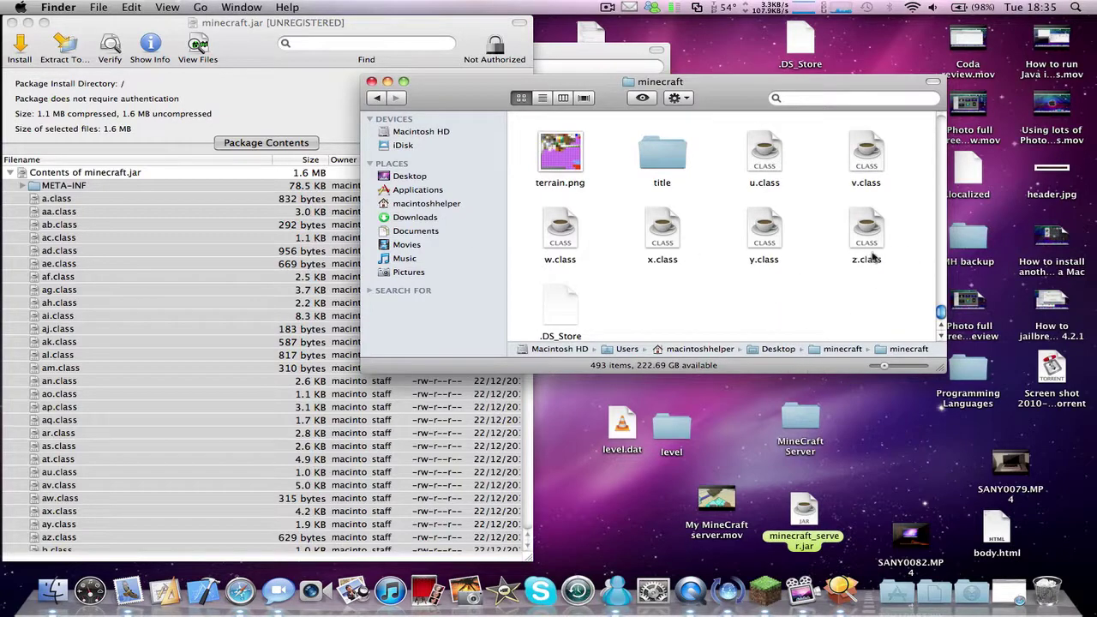
Select all extracted items except .DS_Store and bring up their context menu
key("super+a")
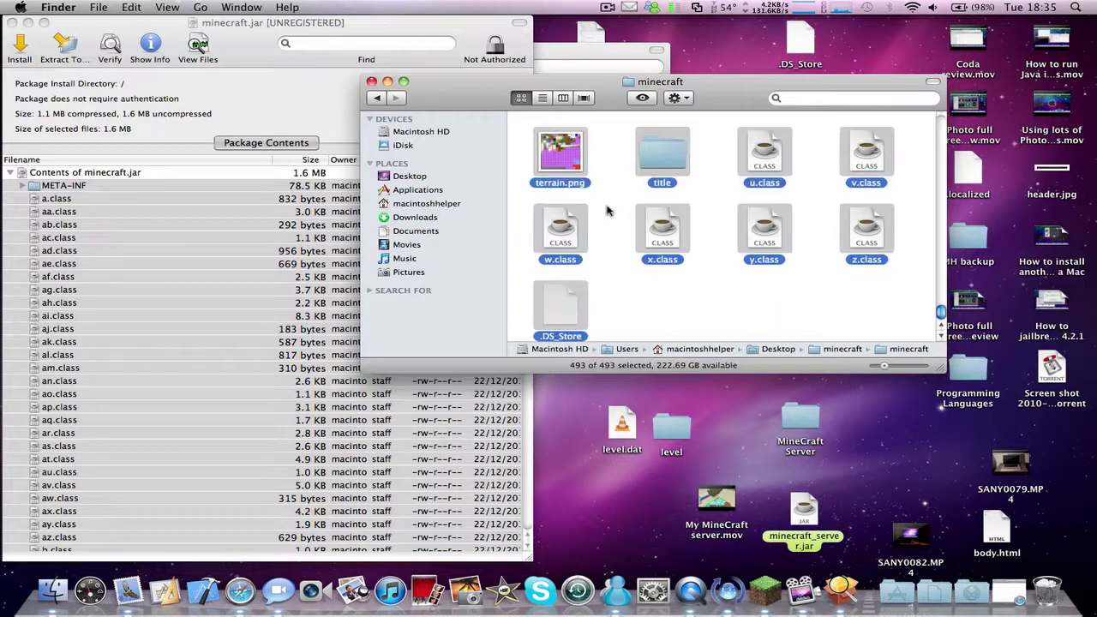
left_click(560, 299, "super")
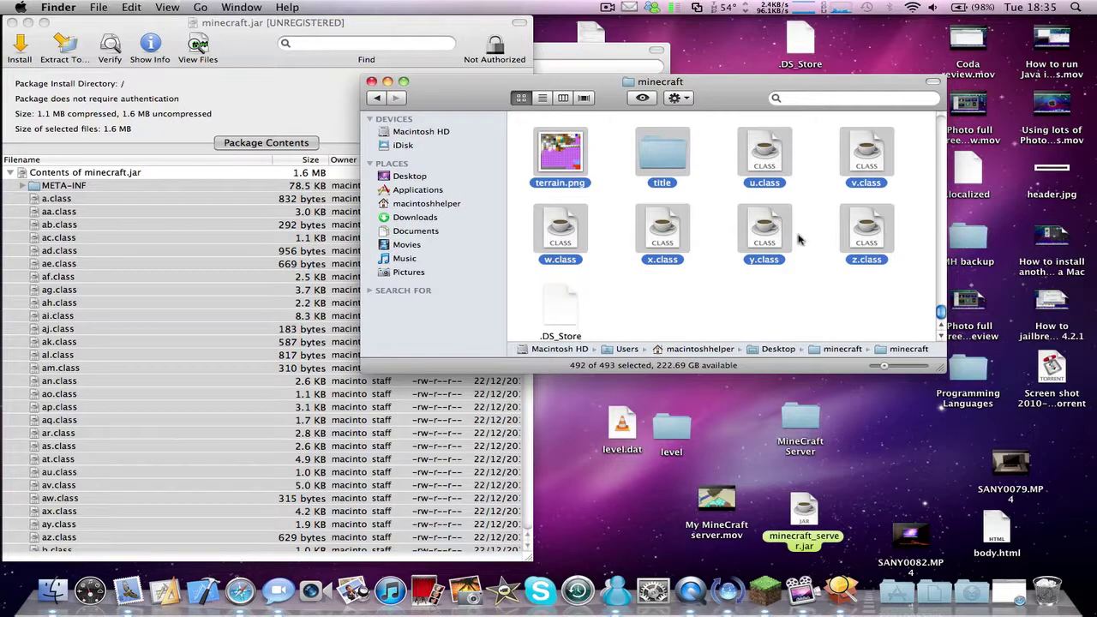
right_click(665, 159)
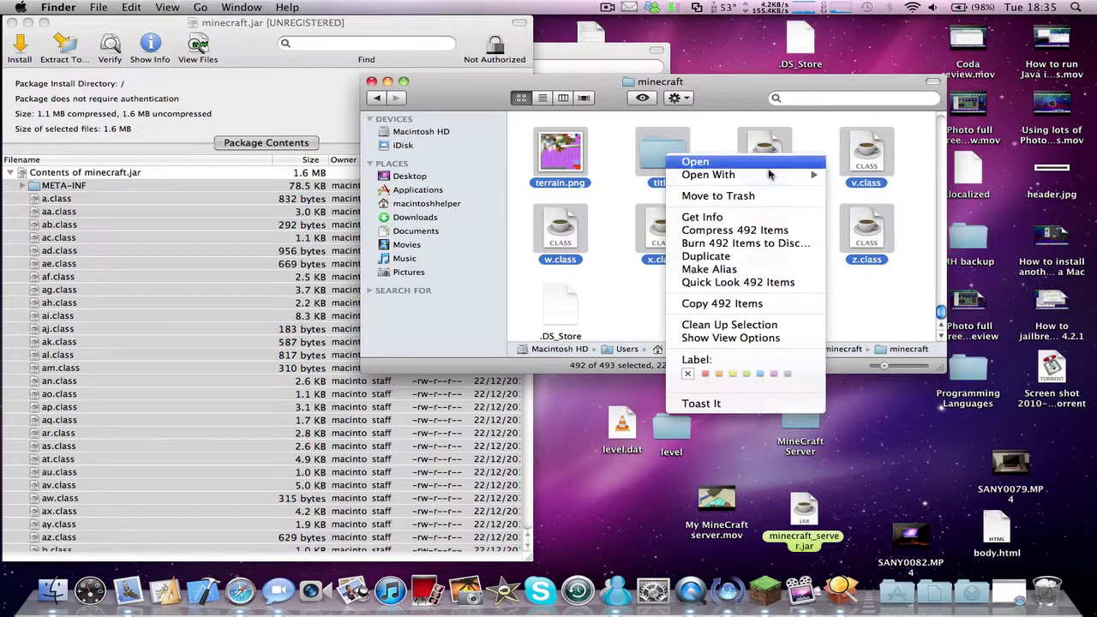
Compress the 492 selected items into Archive.zip and rename it minecraft.zip
left_click(709, 84)
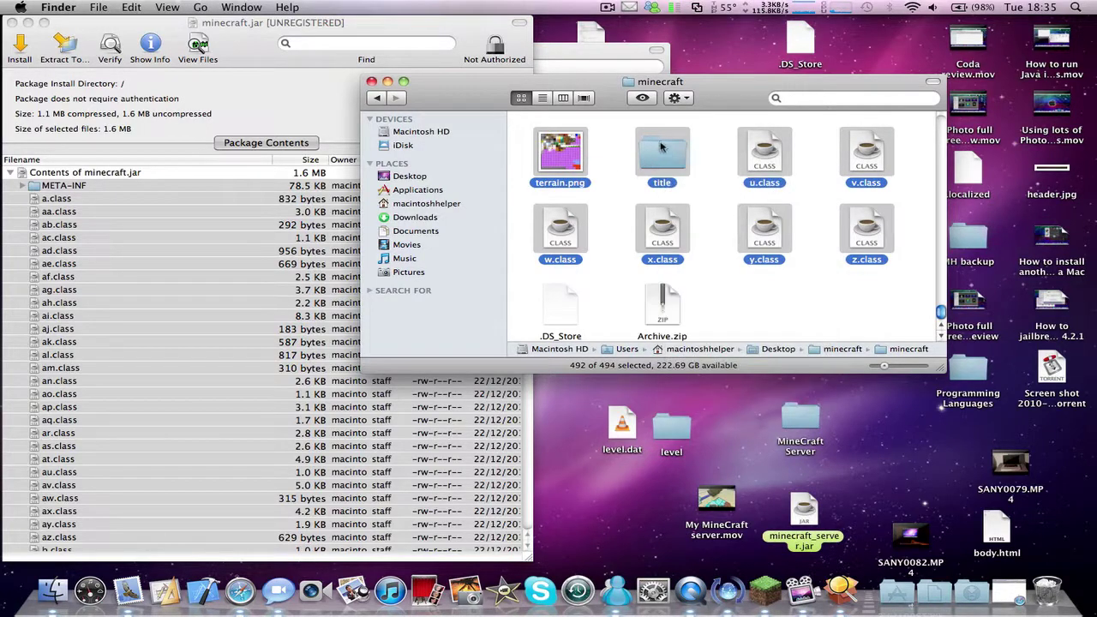
left_click(665, 296)
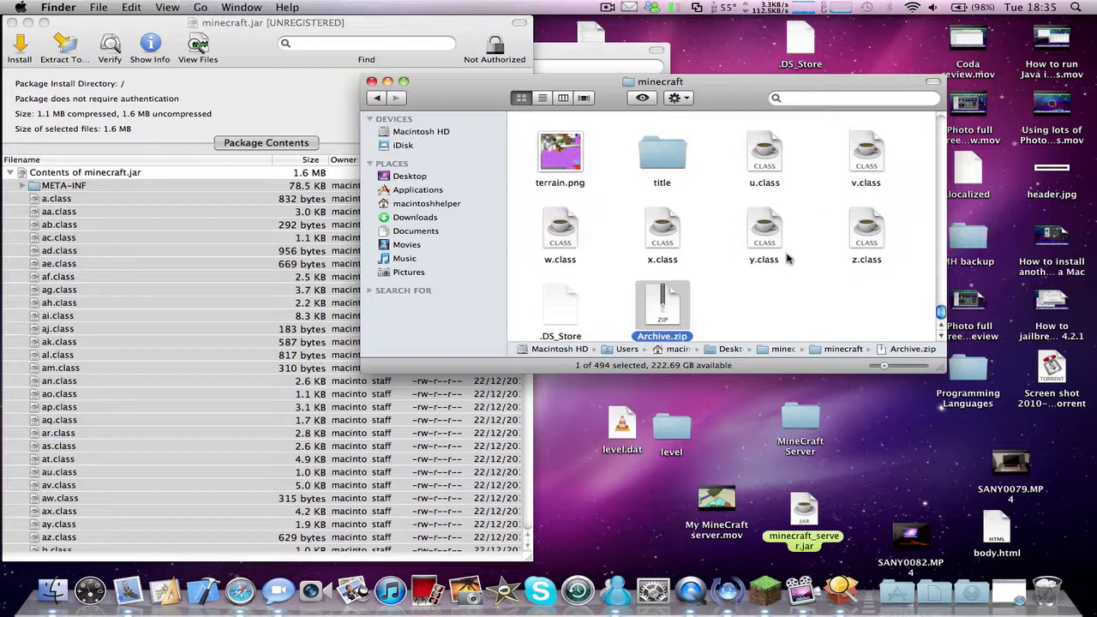
key("Return")
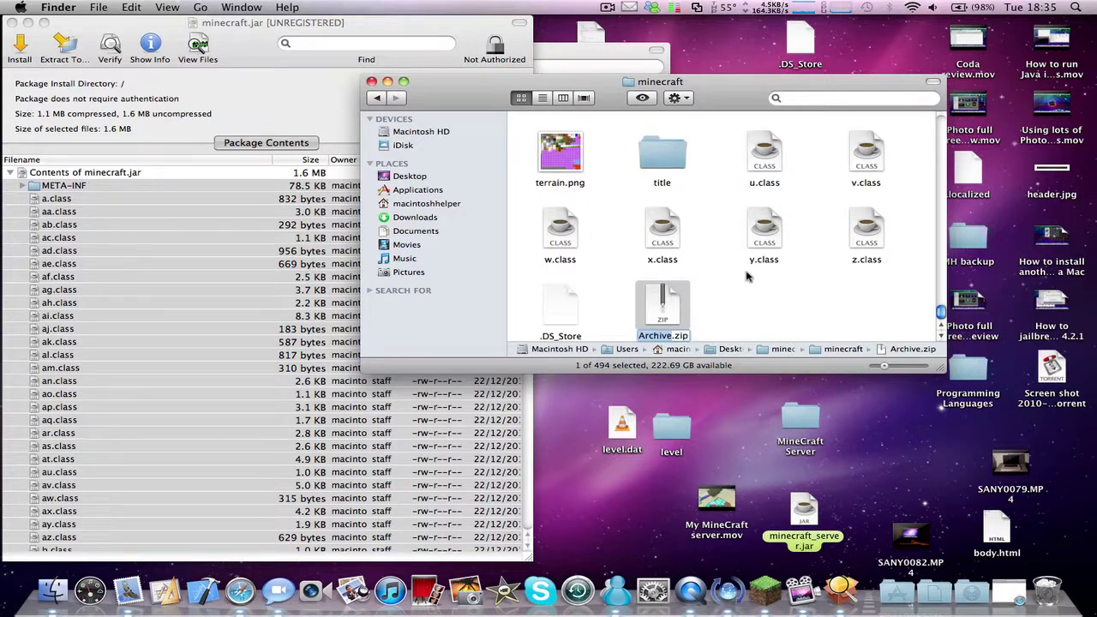
type("m")
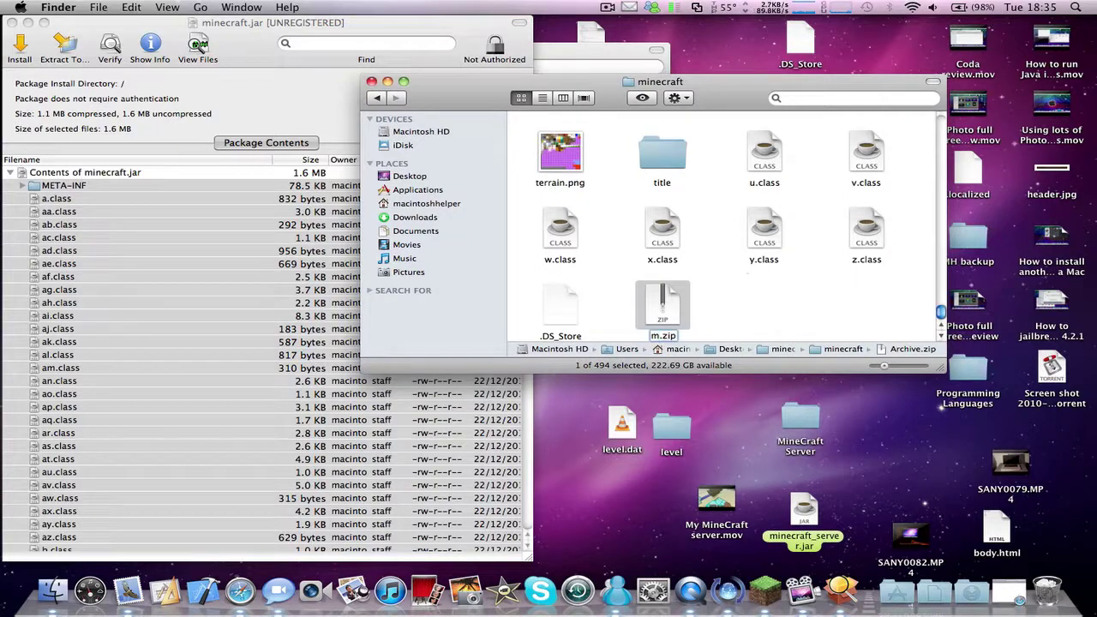
type("inecra")
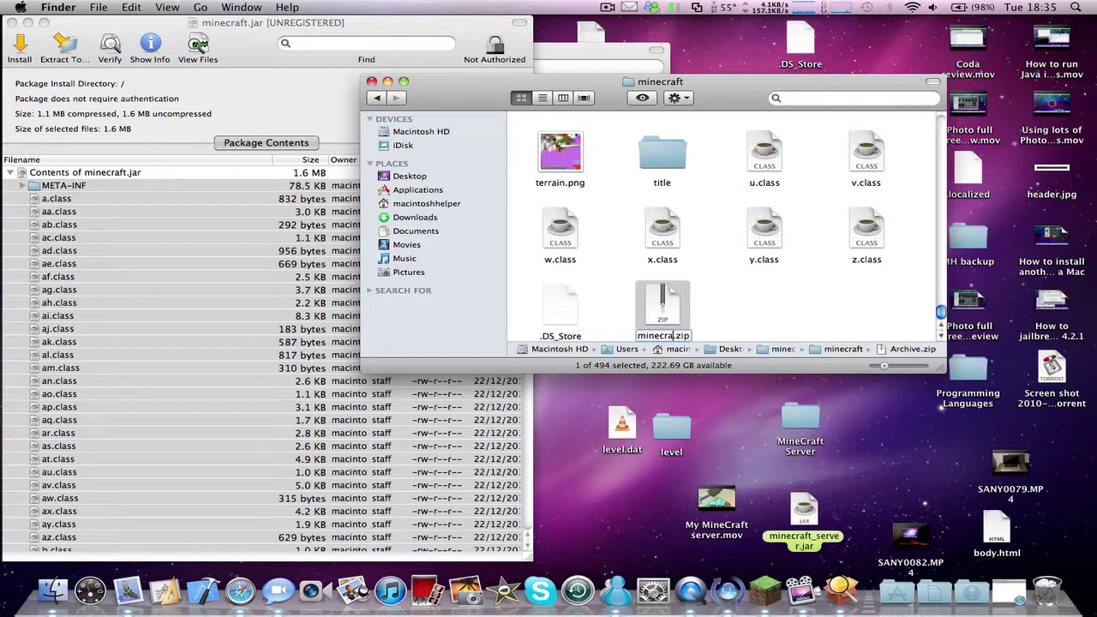
type("ft")
key("Return")
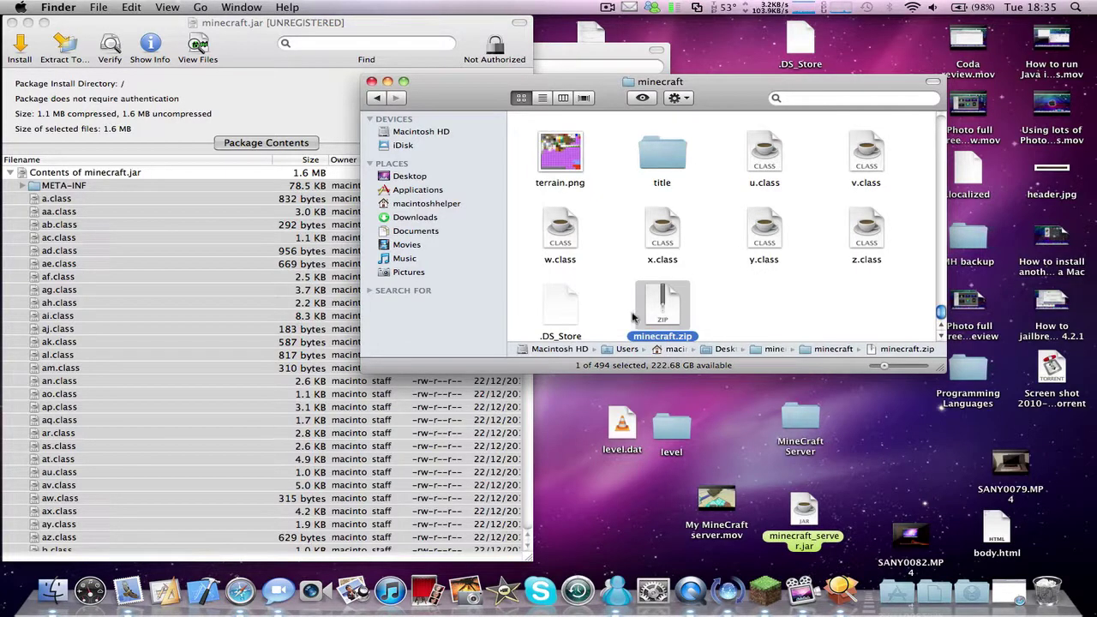
Change the archive's extension from .zip to .jar, accepting the Use .jar warning
key("Return")
key("Right")
key("BackSpace")
key("BackSpace")
key("BackSpace")
type("jar")
key("Return")
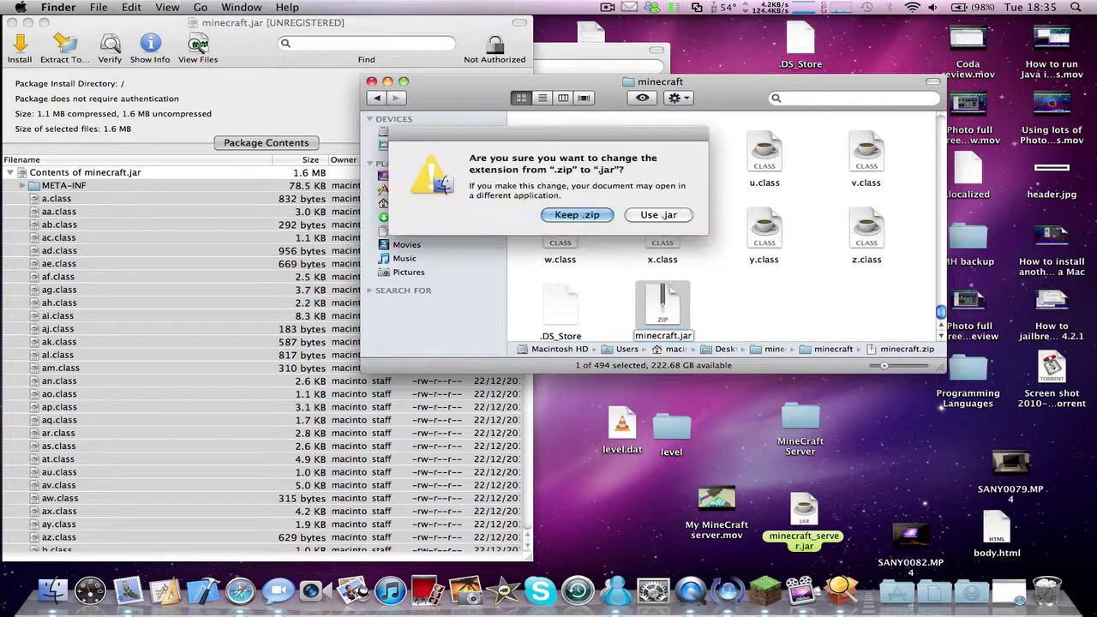
left_click(654, 219)
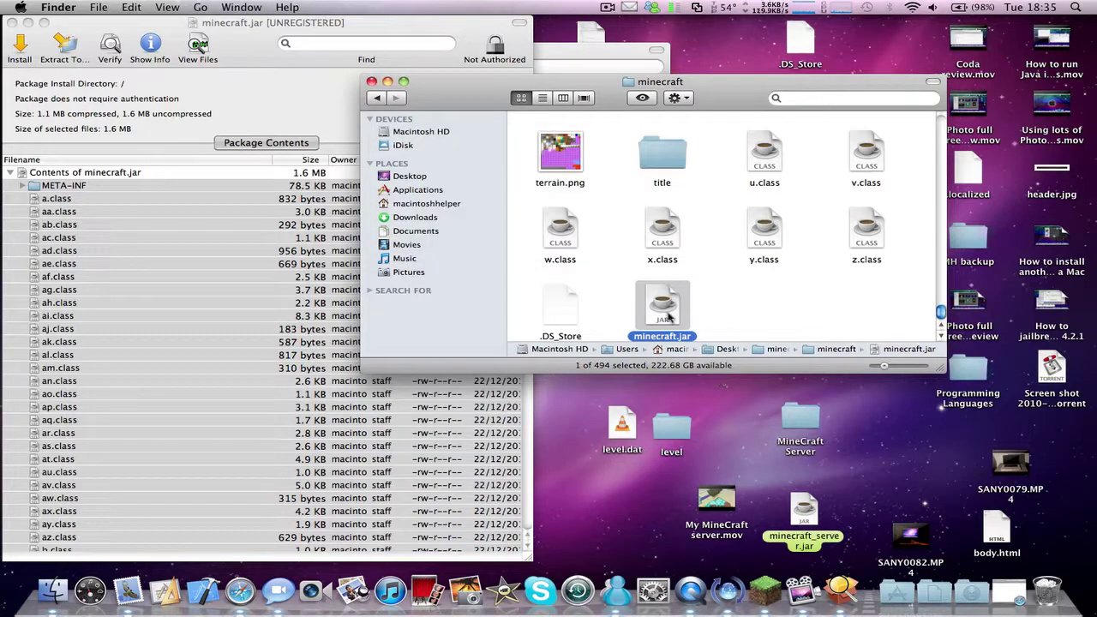
Inspect minecraft.jar's Get Info panel, confirming a 1.2 MB Java JAR file, then close it
key("super+i")
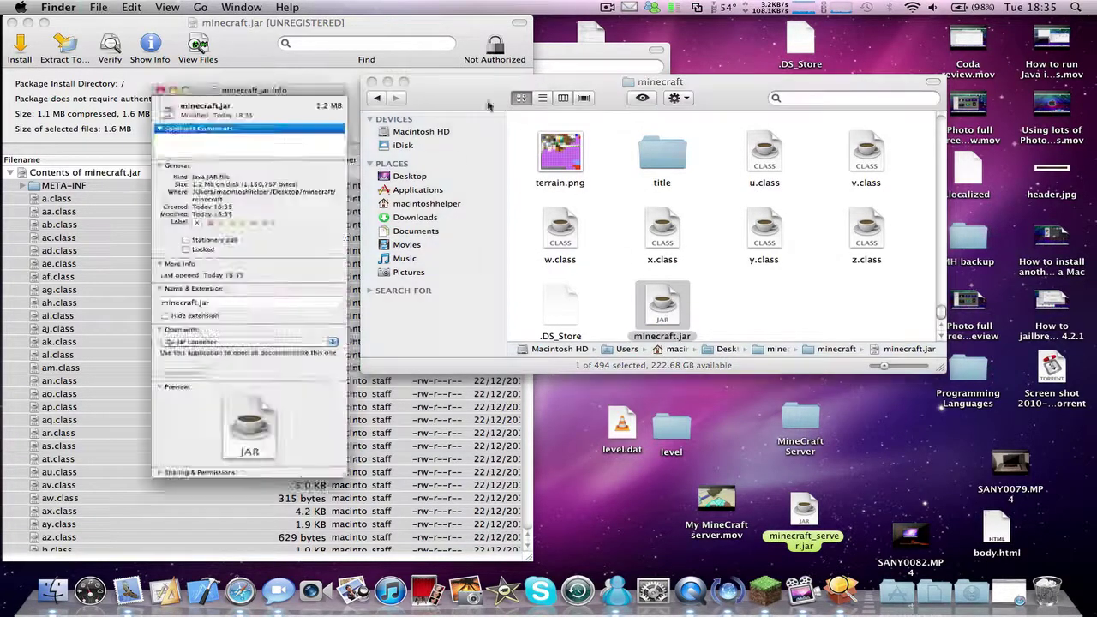
left_click(98, 7)
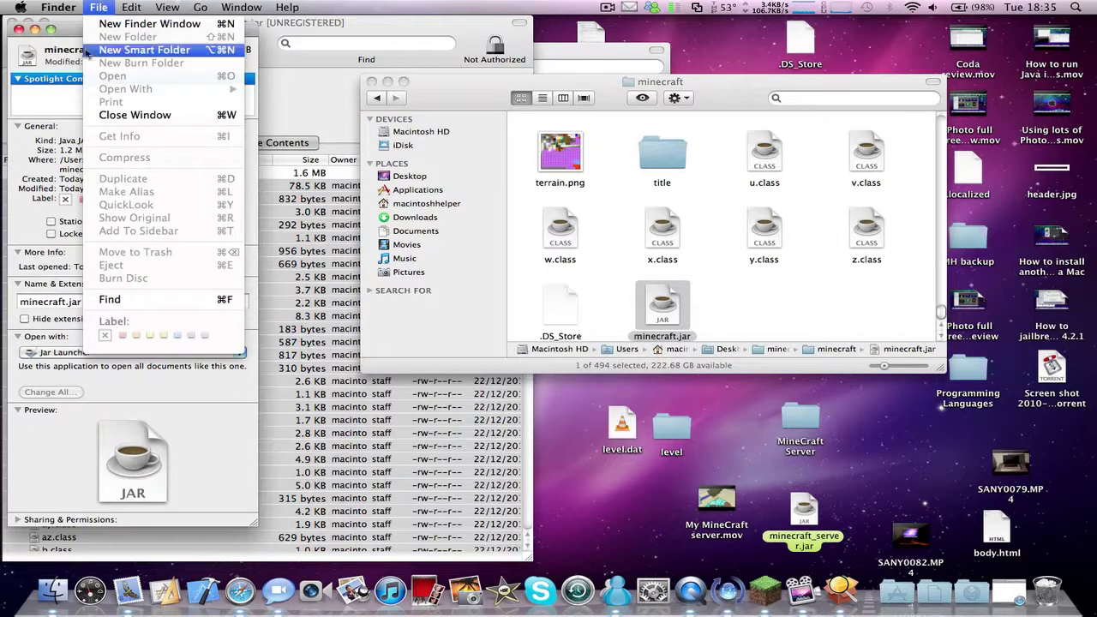
left_click(147, 130)
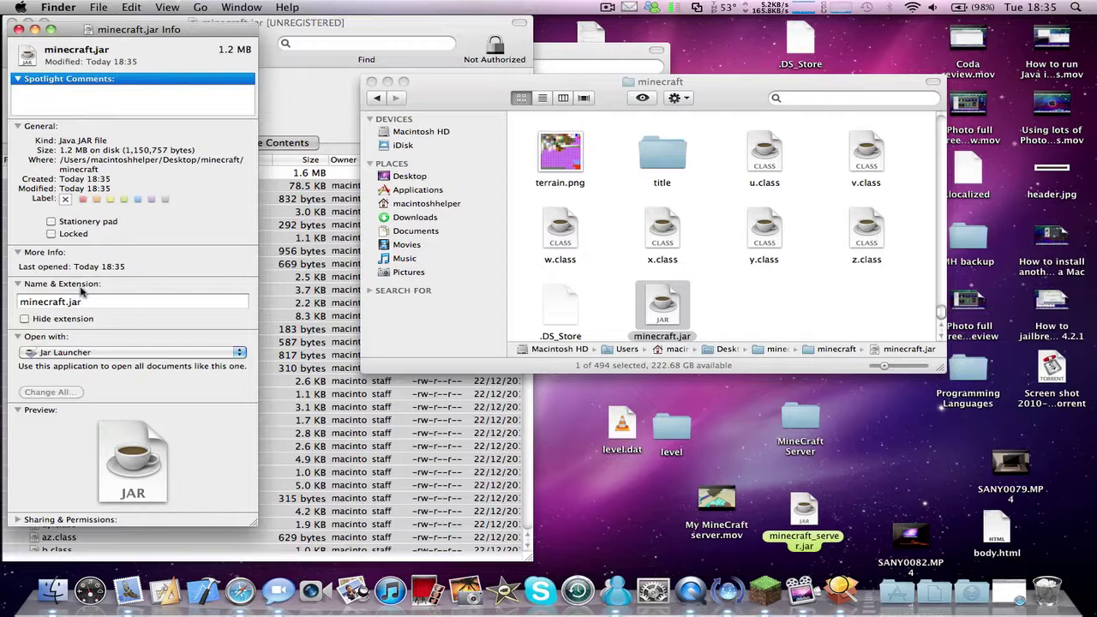
left_click_drag(82, 302, 69, 301)
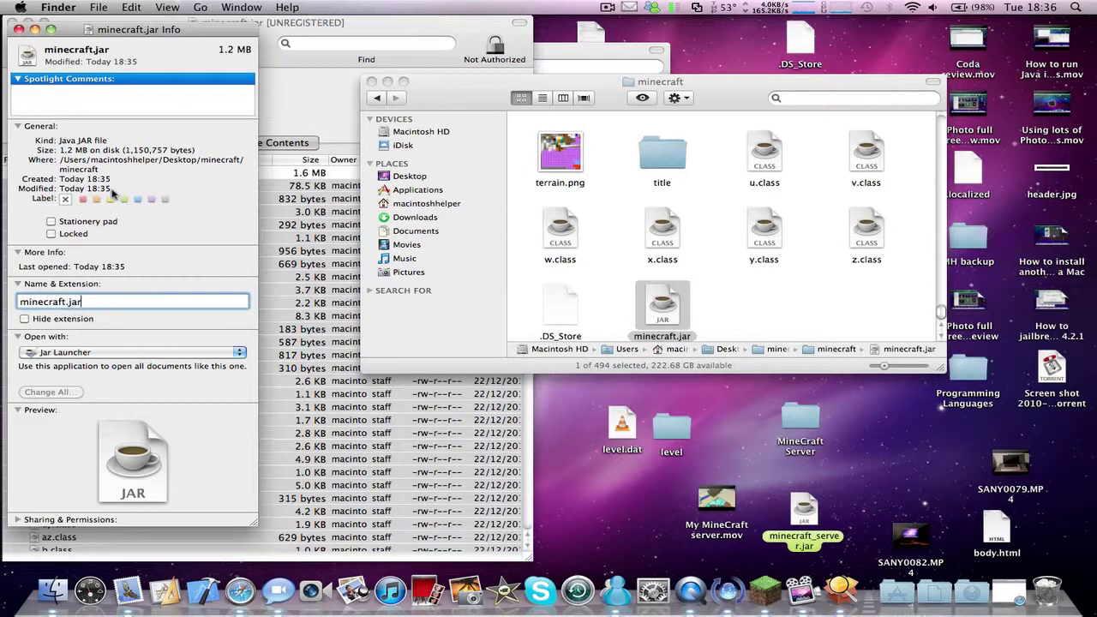
left_click_drag(108, 141, 79, 140)
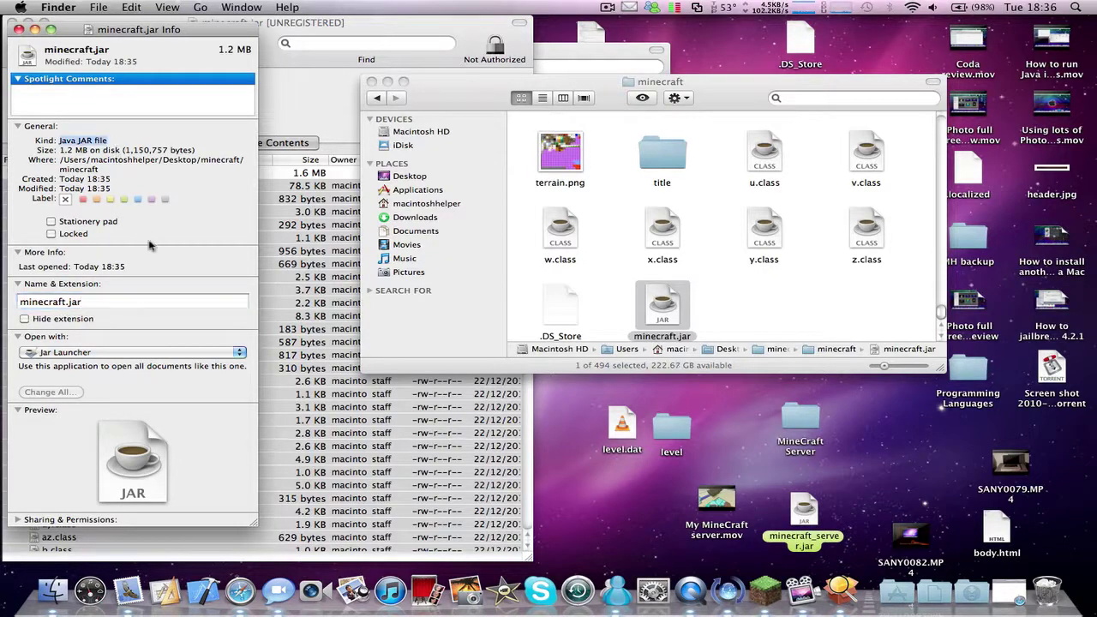
left_click(96, 304)
left_click_drag(96, 304, 68, 302)
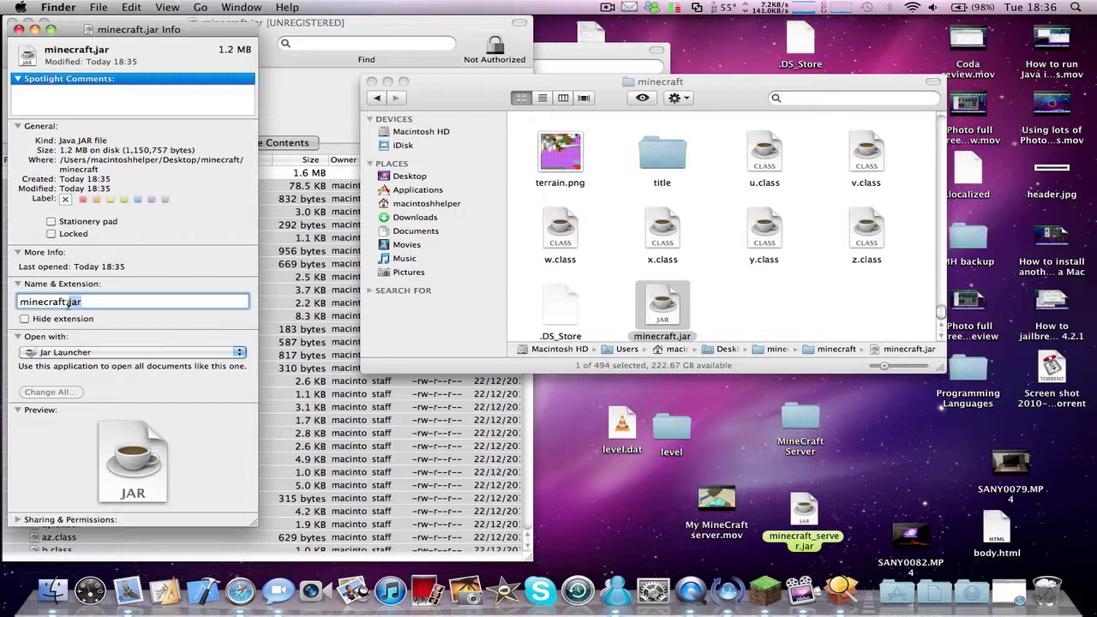
left_click(111, 306)
left_click(18, 30)
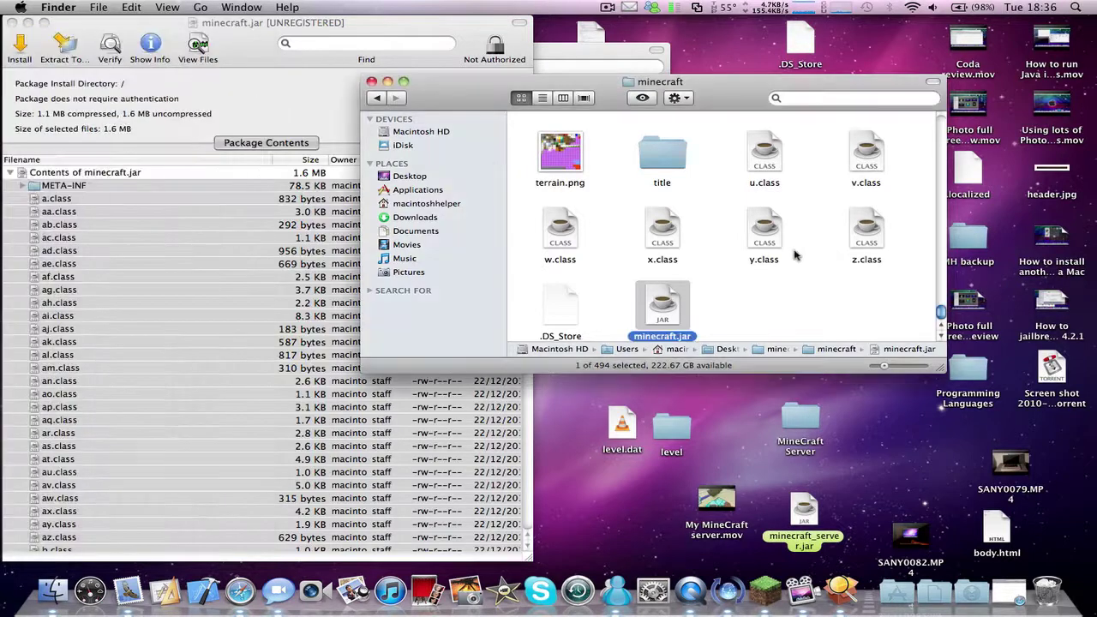
Arrange the minecraft and bin folder windows side by side, leaving minecraft.jar in place
left_click(761, 291)
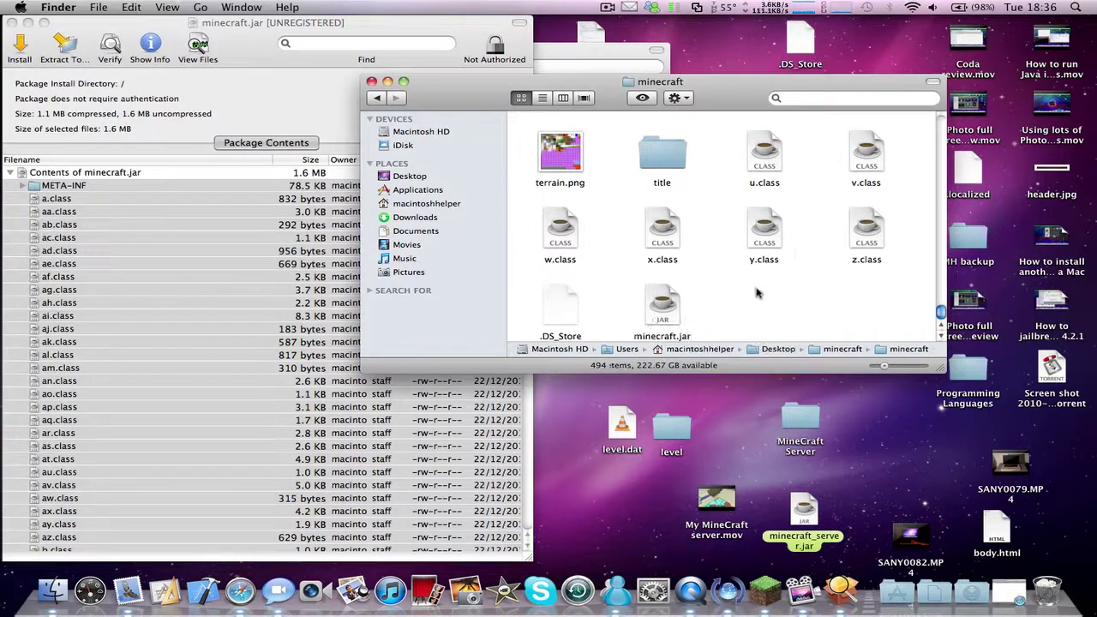
left_click(678, 313)
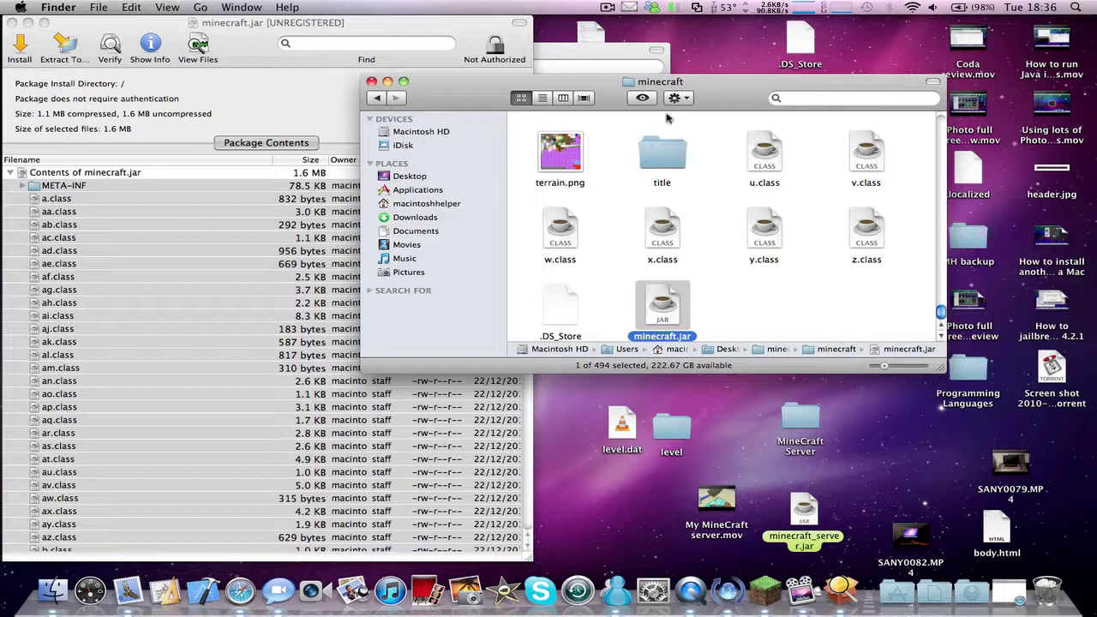
left_click_drag(718, 85, 714, 101)
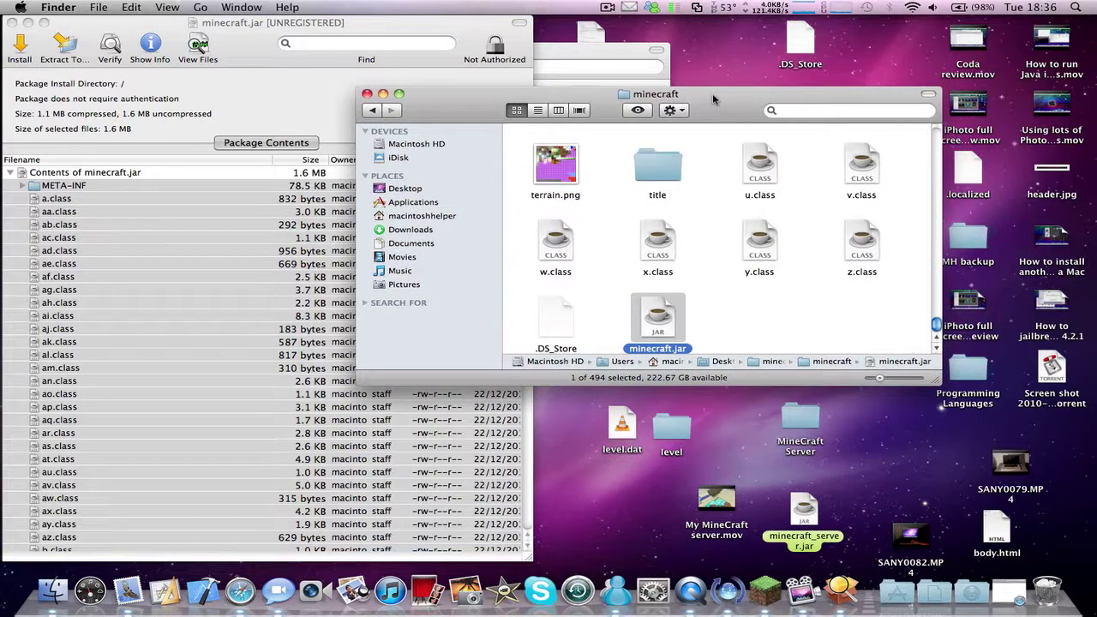
left_click(568, 50)
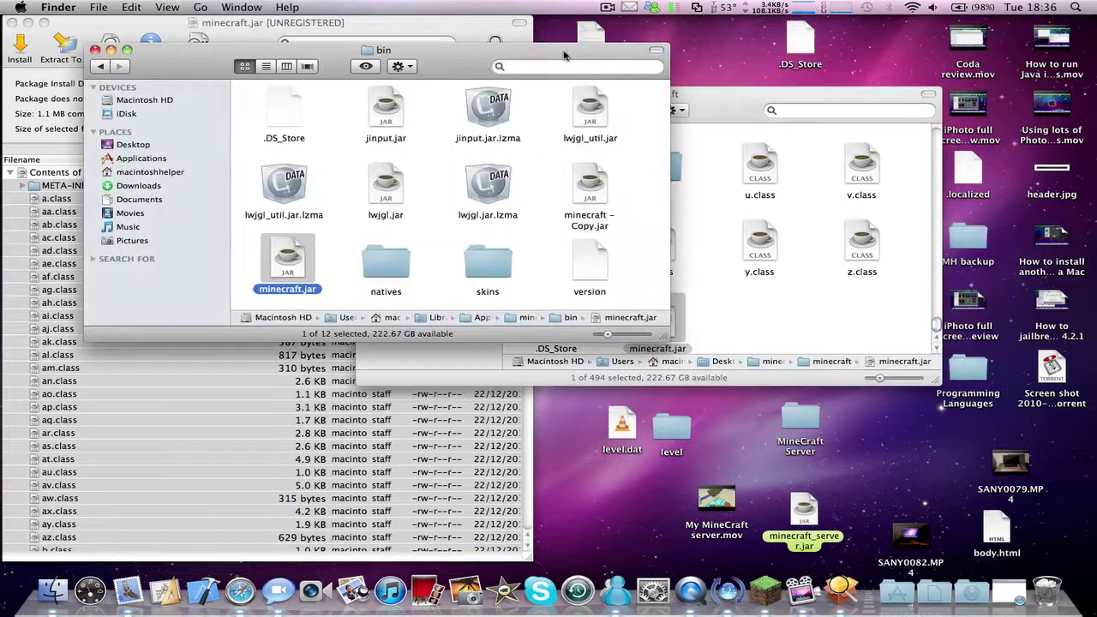
left_click(742, 253)
left_click_drag(680, 310, 667, 304)
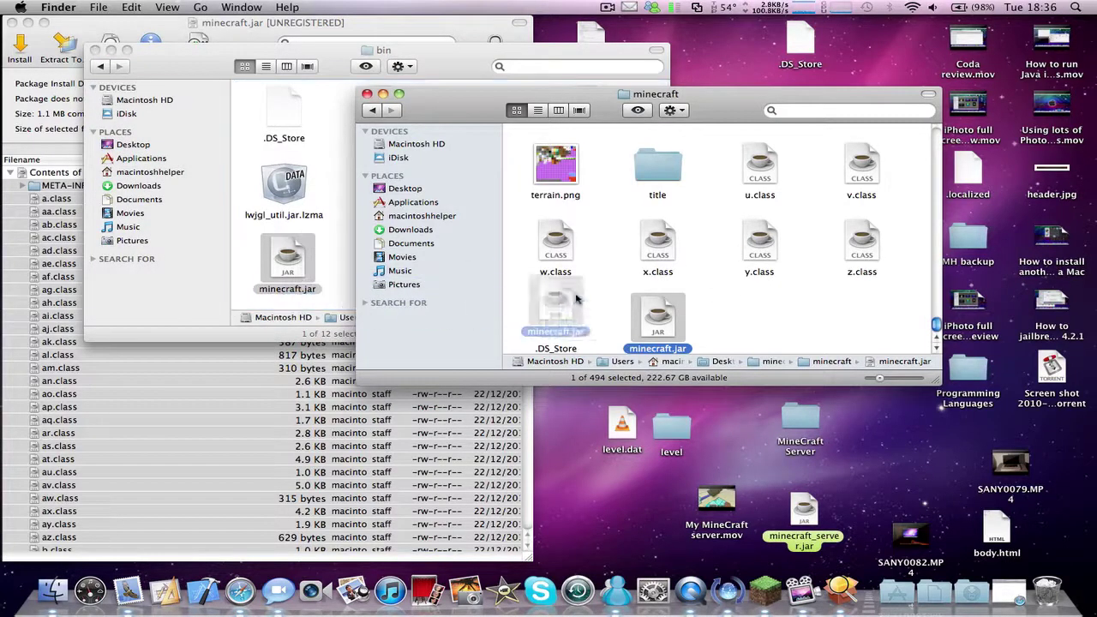
left_click_drag(667, 304, 671, 315)
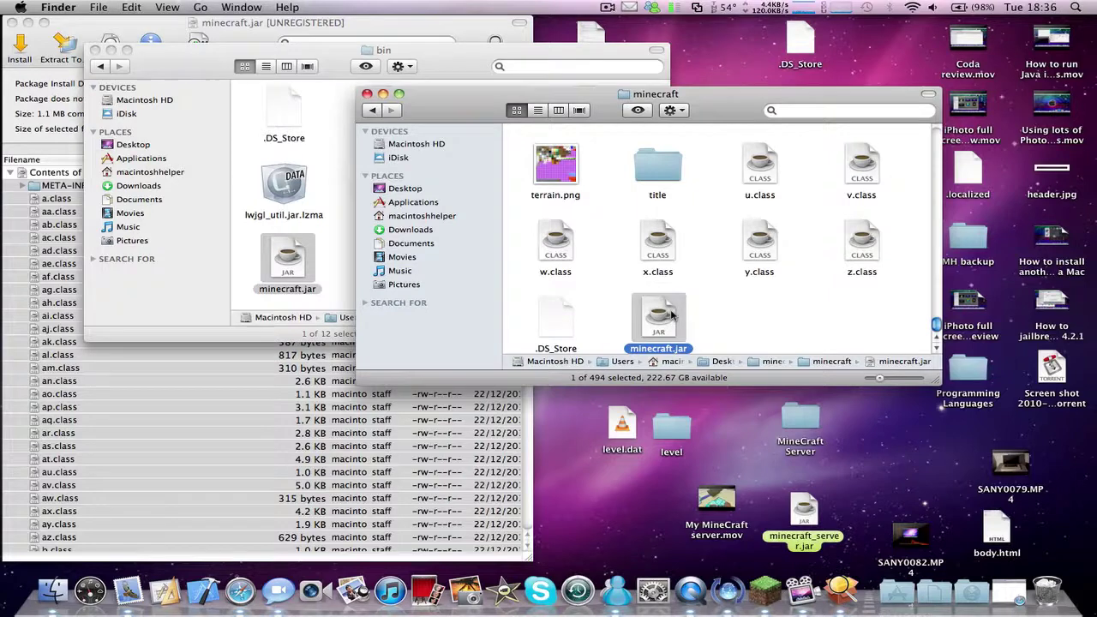
Launch Terminal through Spotlight by searching 'ter'
key("super+space")
type("ter")
key("Return")
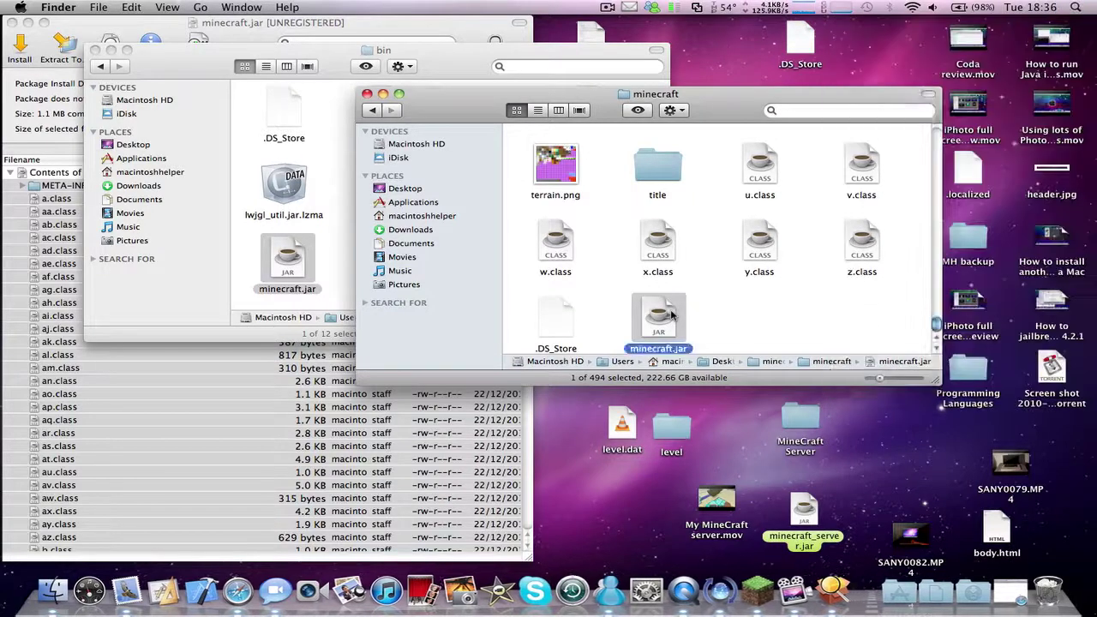
Run md5 on the bin folder's original minecraft.jar
mouse_move(216, 51)
left_mouse_down()
mouse_move(264, 323)
mouse_move(205, 354)
left_mouse_up()
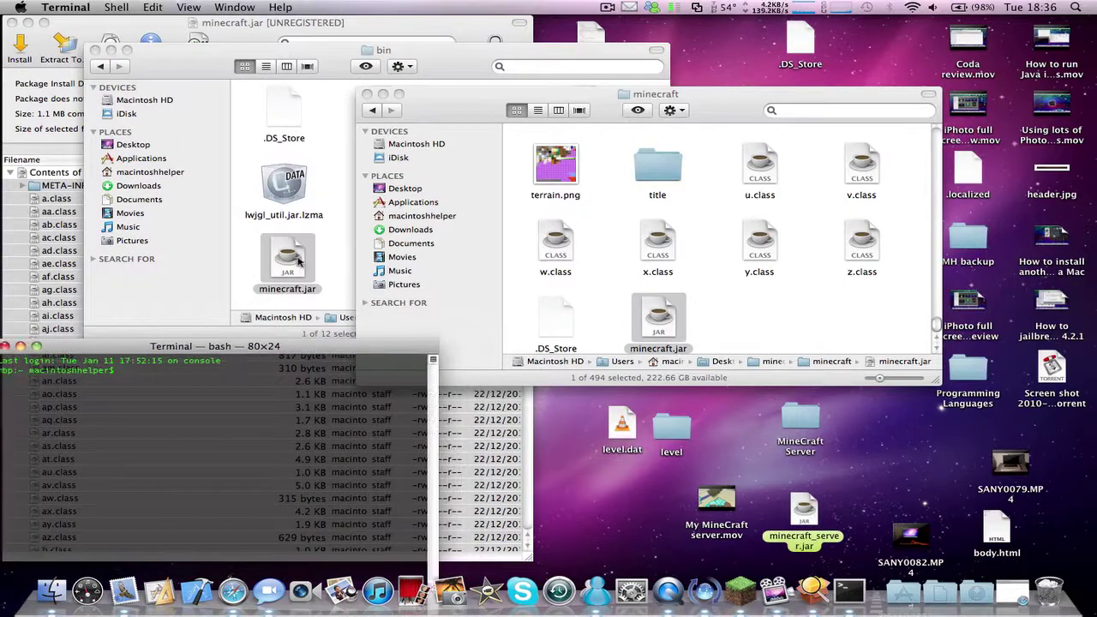
type("md5")
left_click_drag(292, 262, 230, 390)
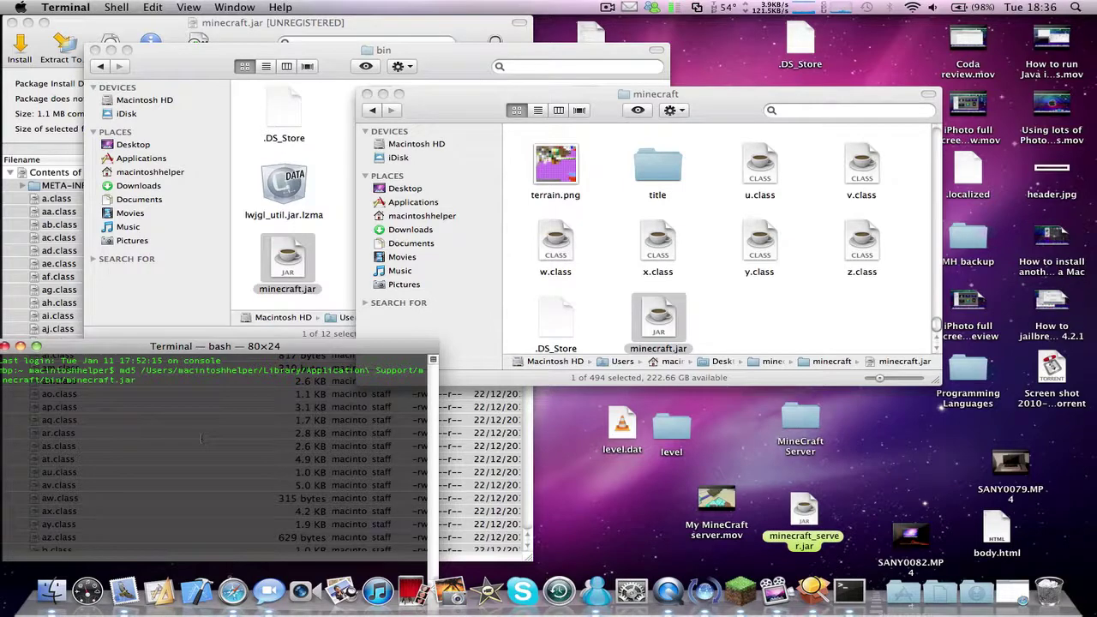
key("Return")
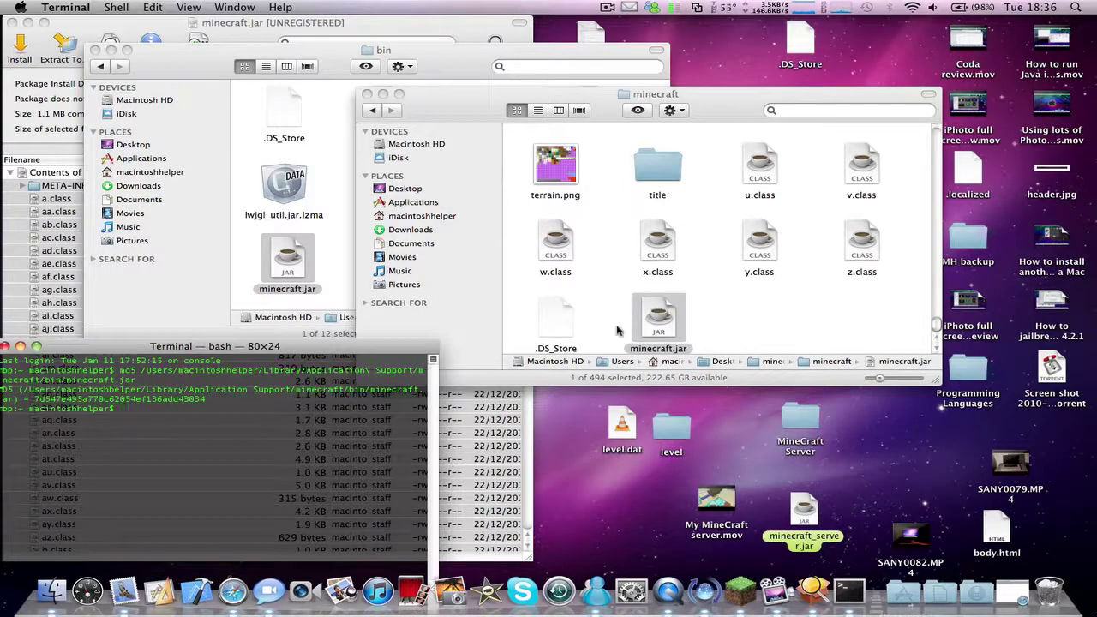
Run md5 on the rebuilt Desktop minecraft.jar
key("Up")
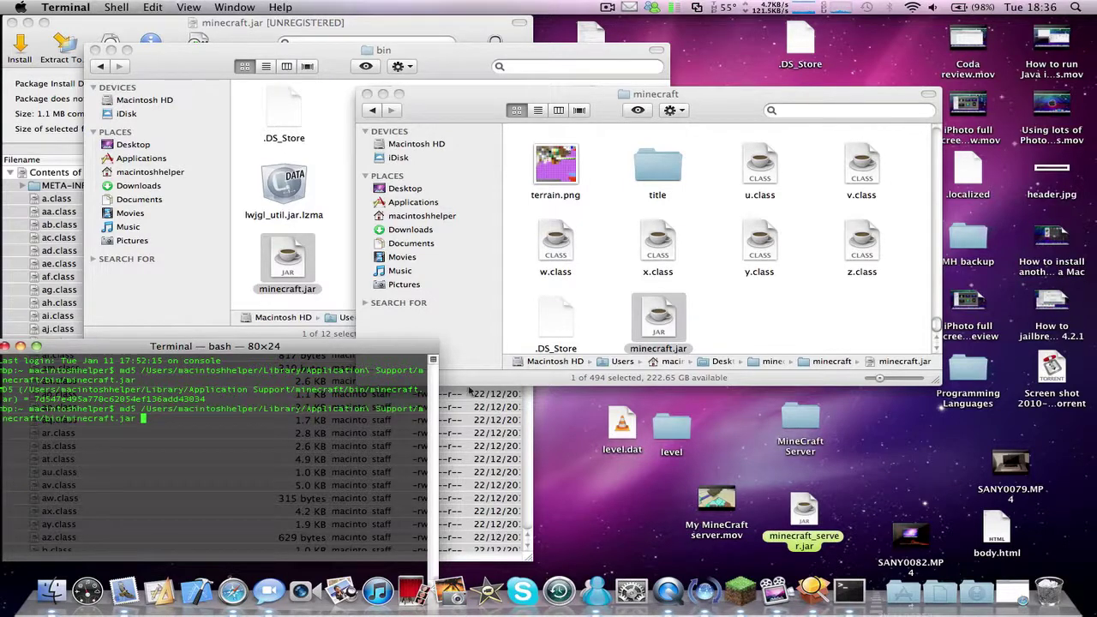
key("Down")
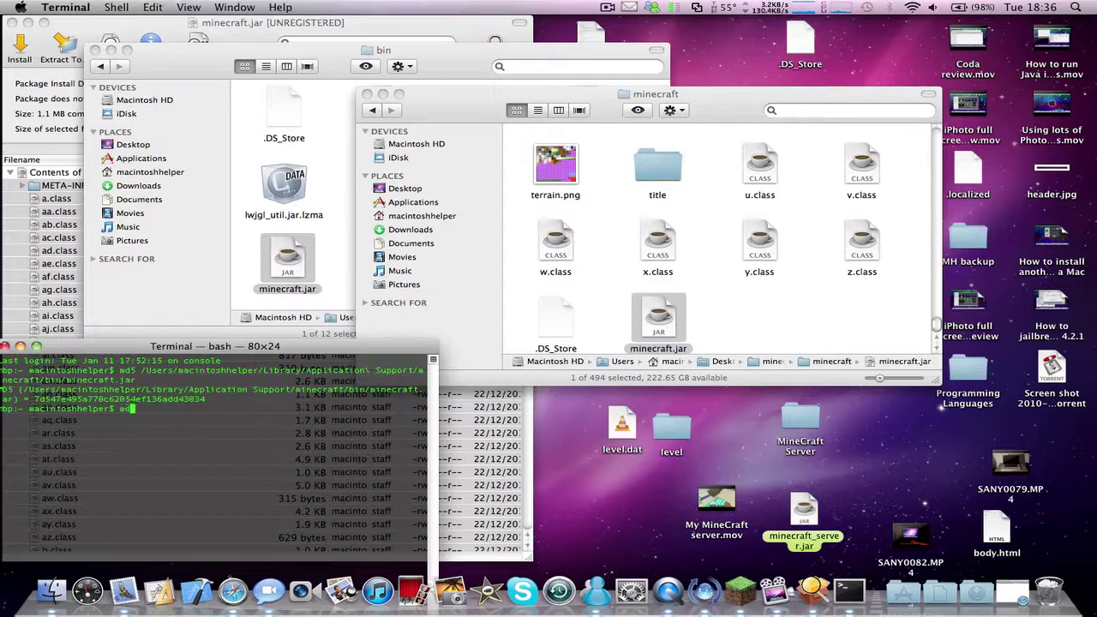
type("5")
left_click_drag(639, 326, 236, 442)
key("Return")
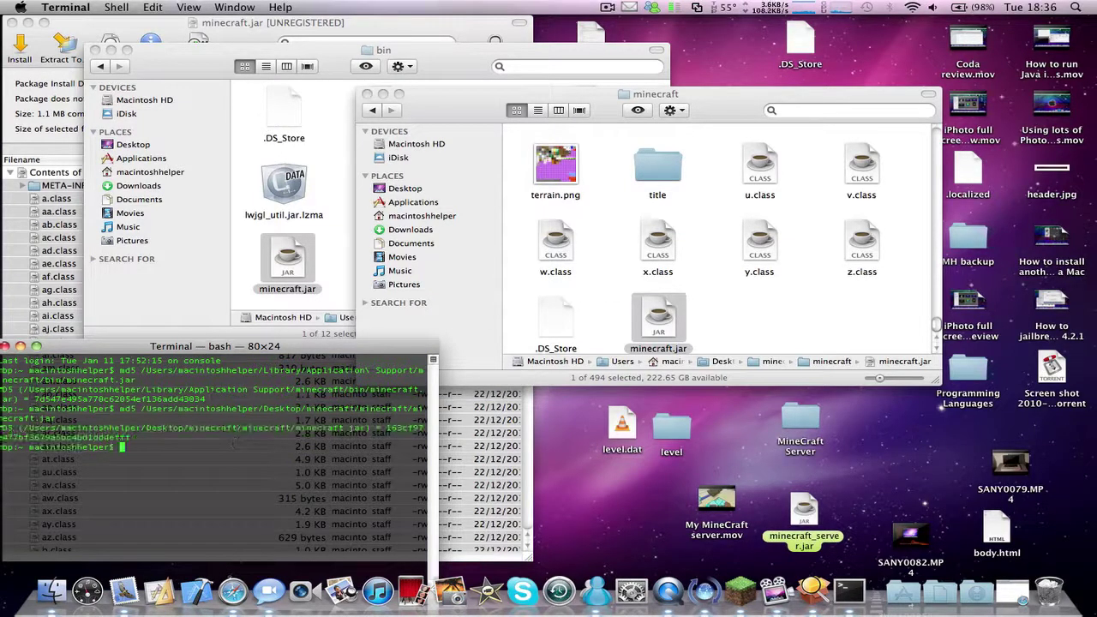
Highlight the two checksum outputs to compare them, showing the hashes differ
mouse_move(223, 348)
left_mouse_down()
mouse_move(249, 329)
mouse_move(234, 304)
left_mouse_up()
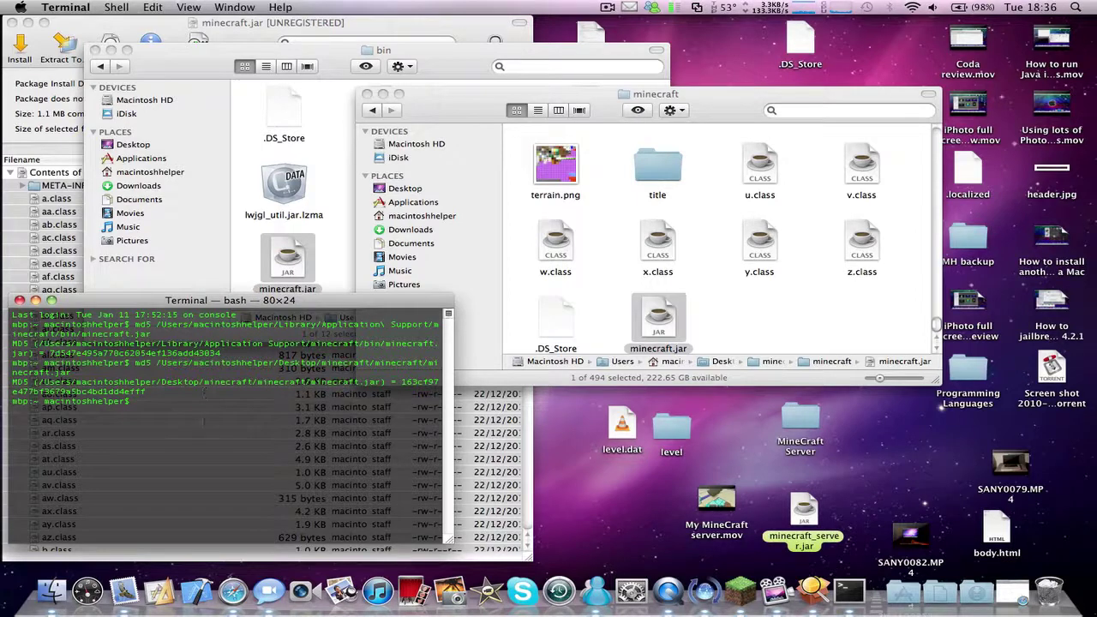
left_click_drag(204, 420, 12, 314)
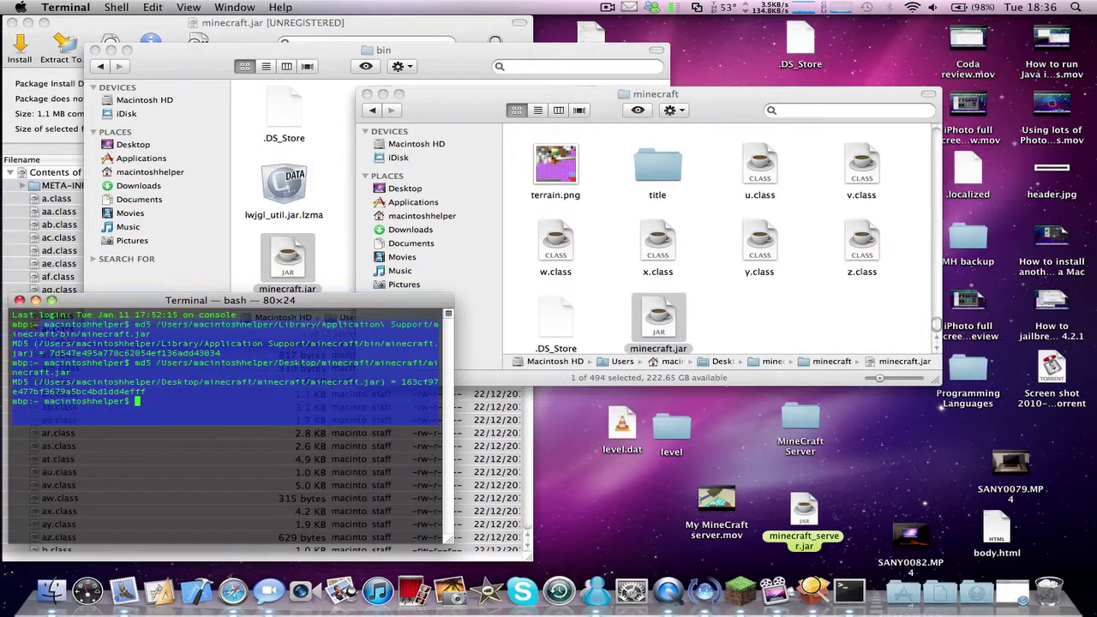
left_click(228, 419)
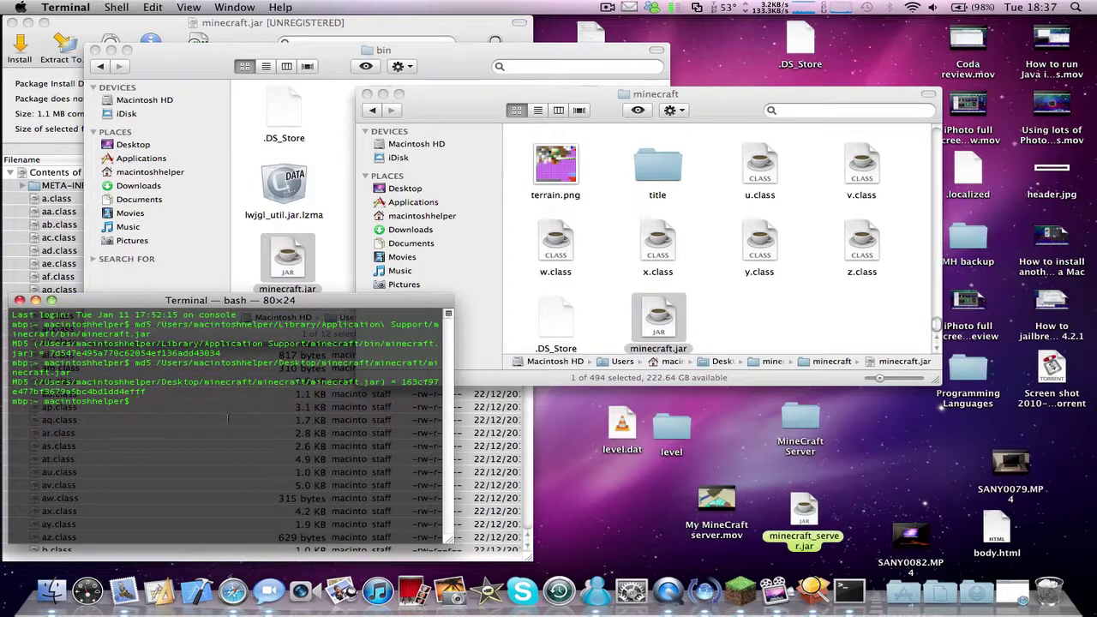
left_click_drag(192, 399, 44, 296)
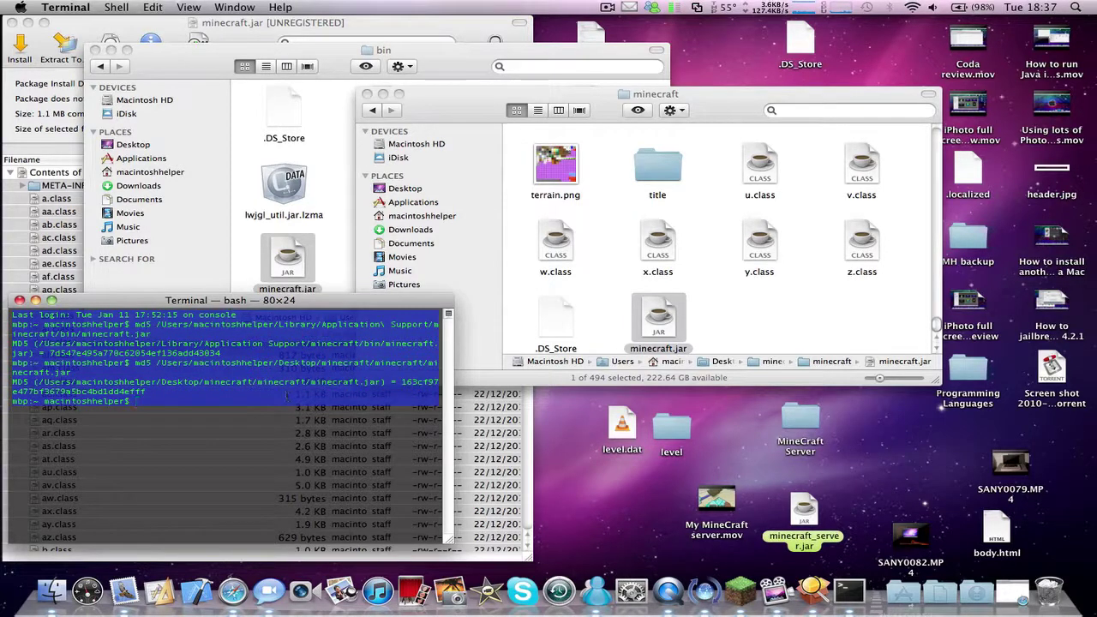
left_click(251, 399)
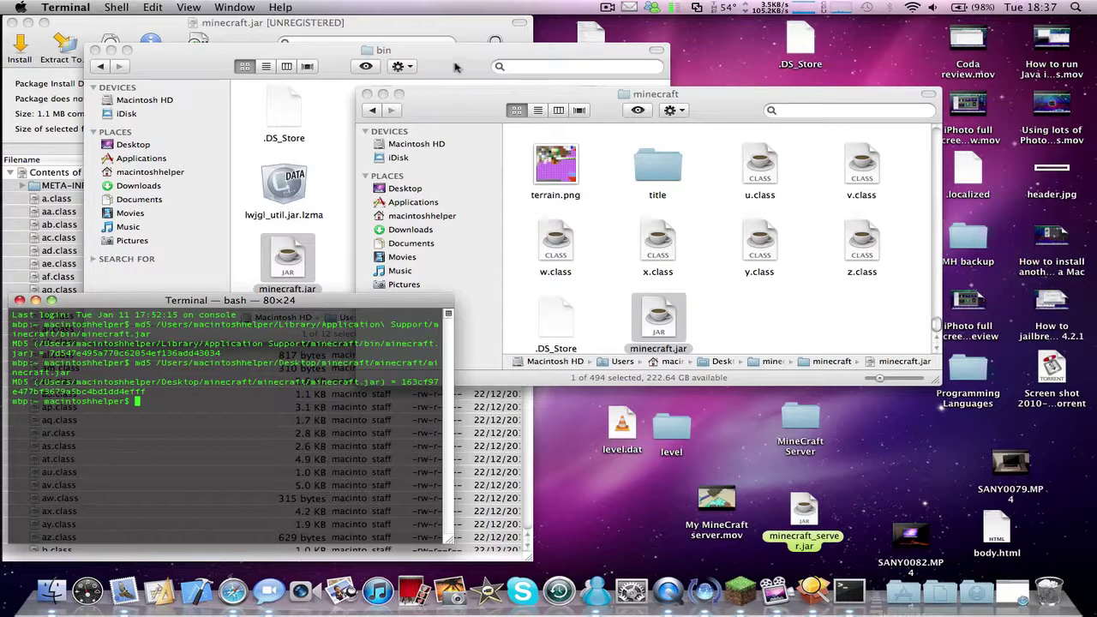
left_click(524, 57)
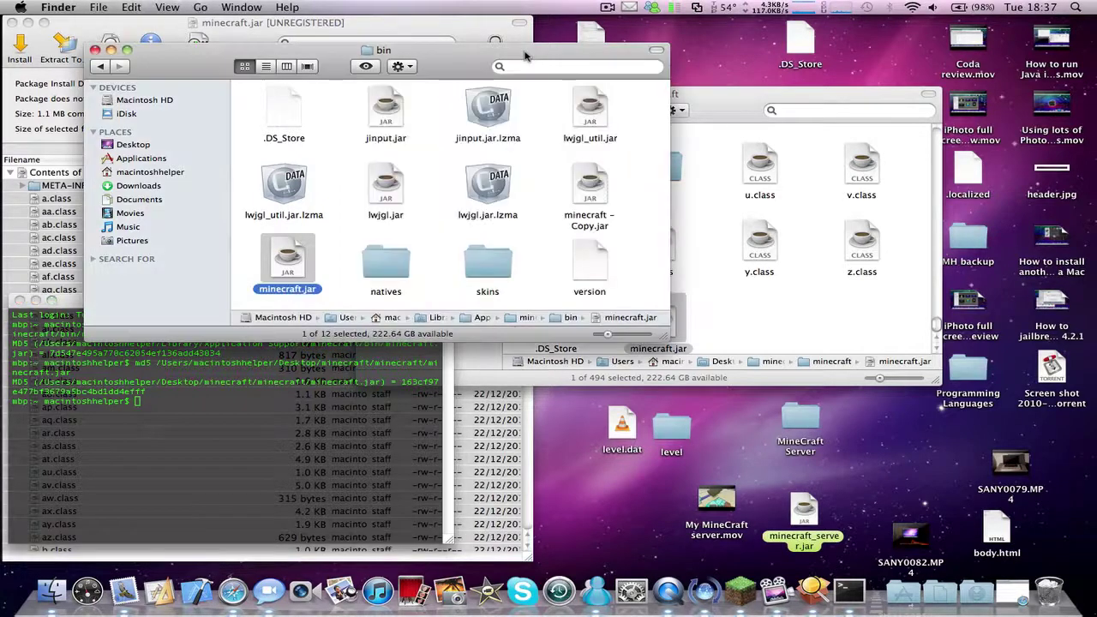
left_click(785, 321)
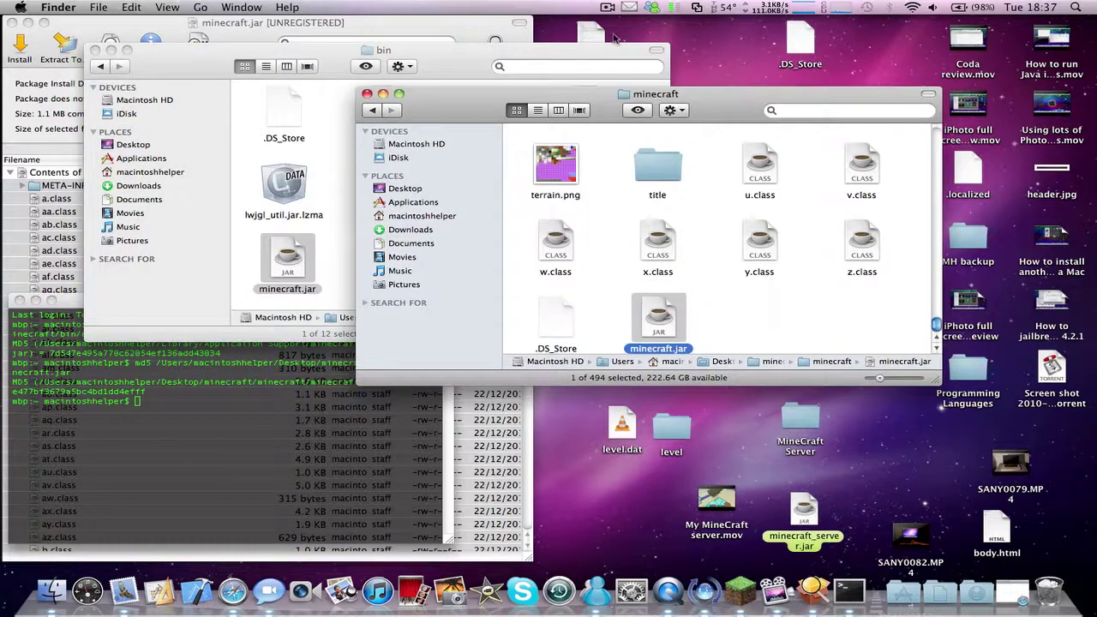
left_click(607, 6)
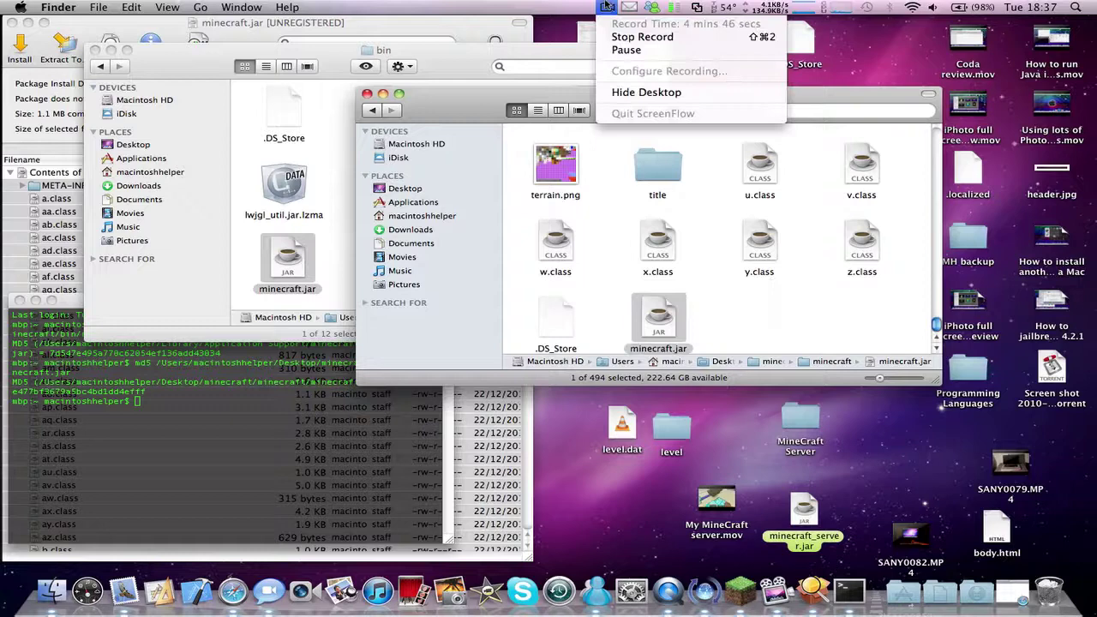
left_click(545, 65)
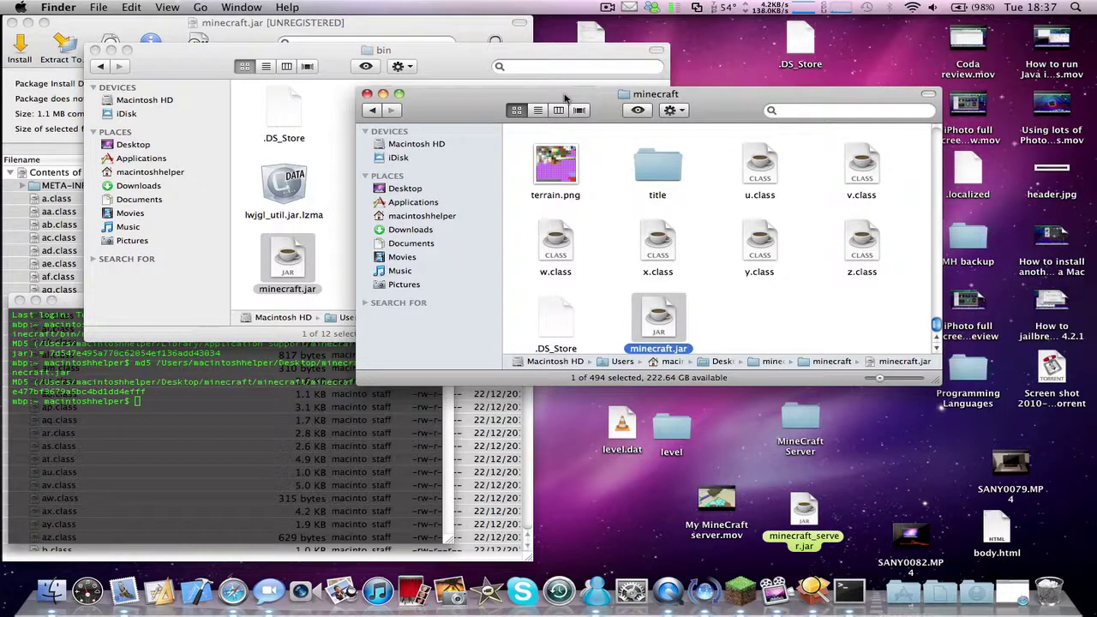